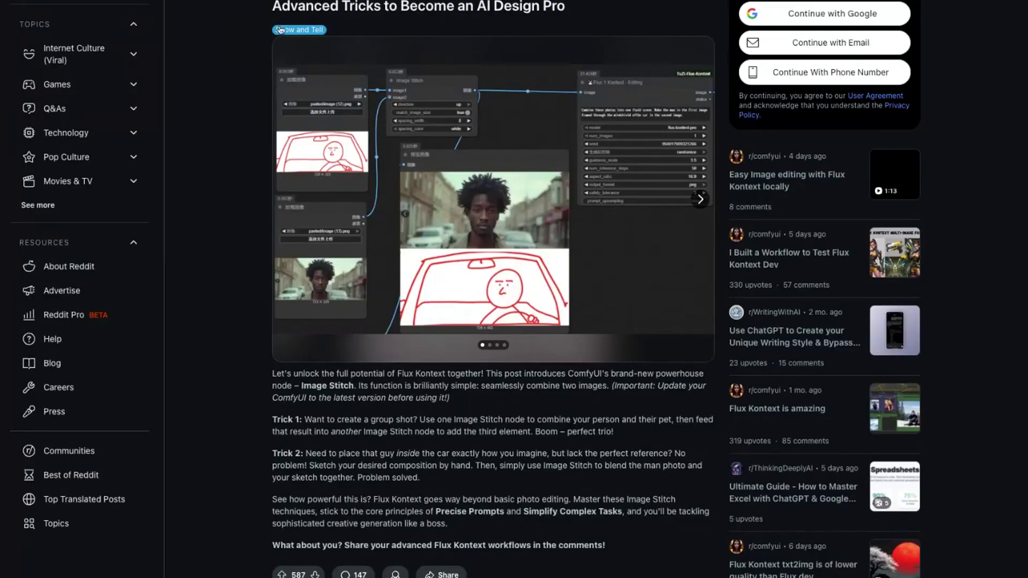
- Advance the Reddit post's gallery to the photo of the man driving and select the post title
drag(273, 7, 586, 28)
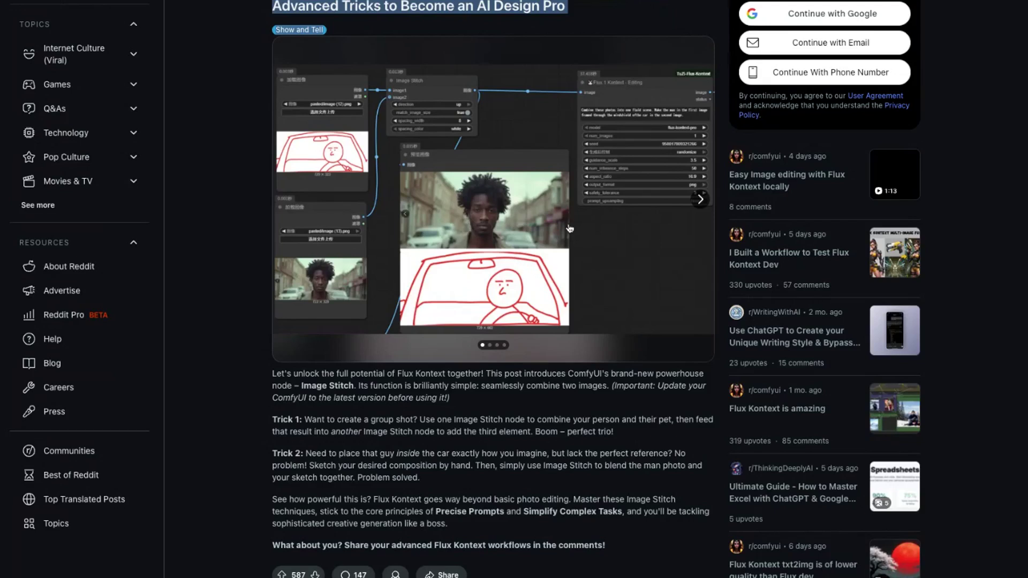
click(700, 199)
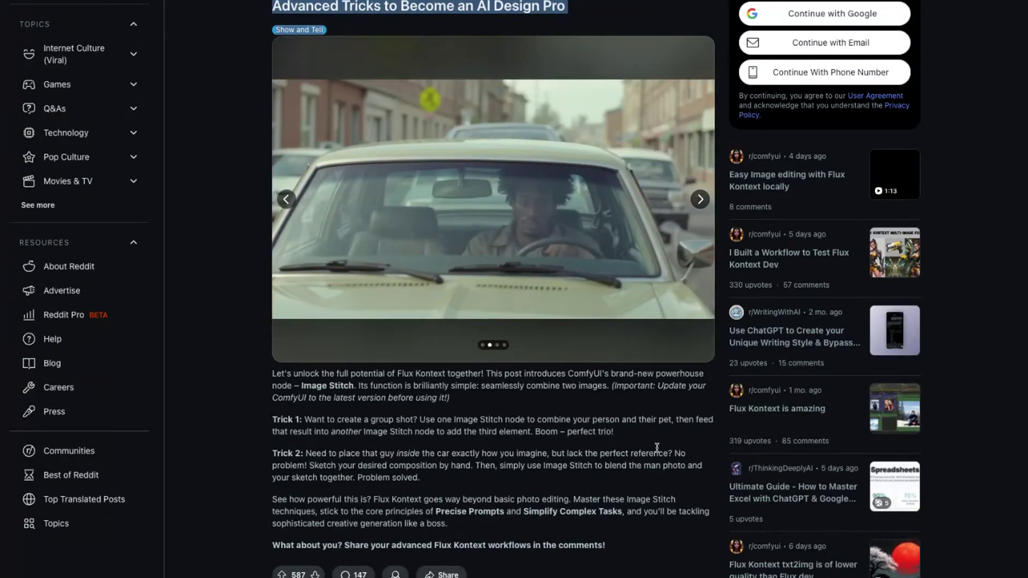
click(1, 304)
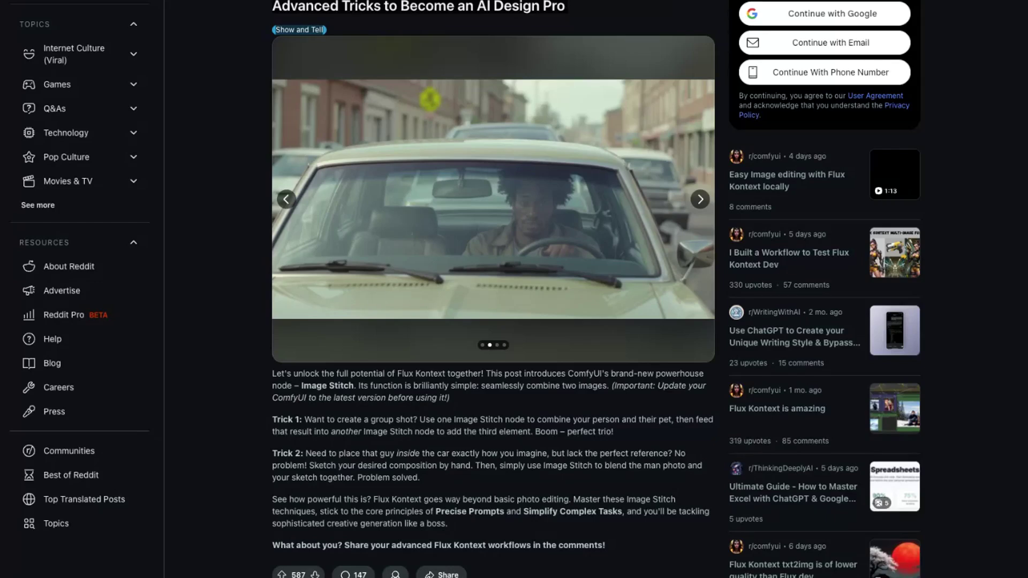
triple_click(417, 6)
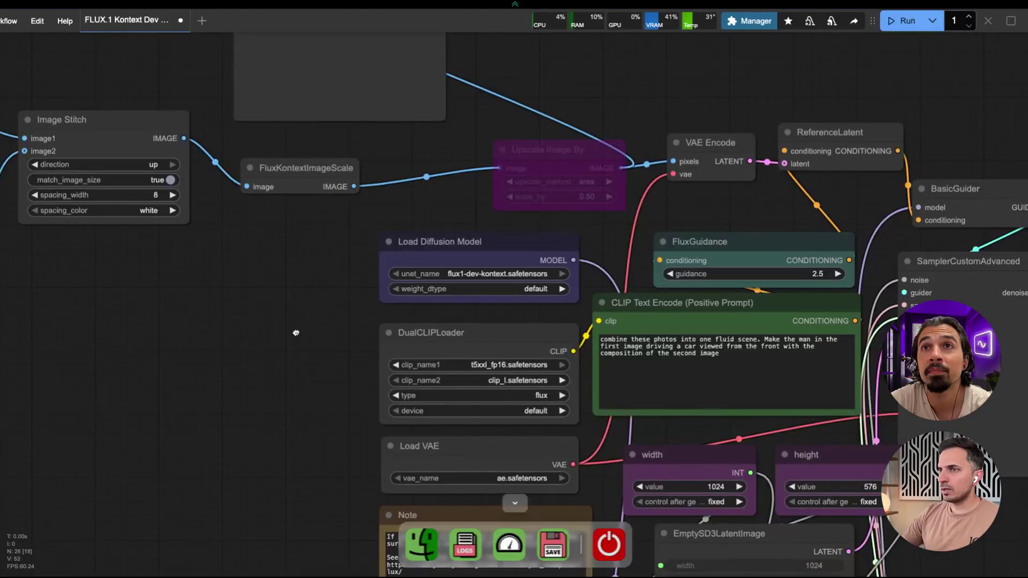
- Pan to the Load Image nodes and nudge the man's photo loader slightly right
scroll(280, 348, down, 5)
drag(280, 348, 416, 282)
drag(225, 288, 235, 287)
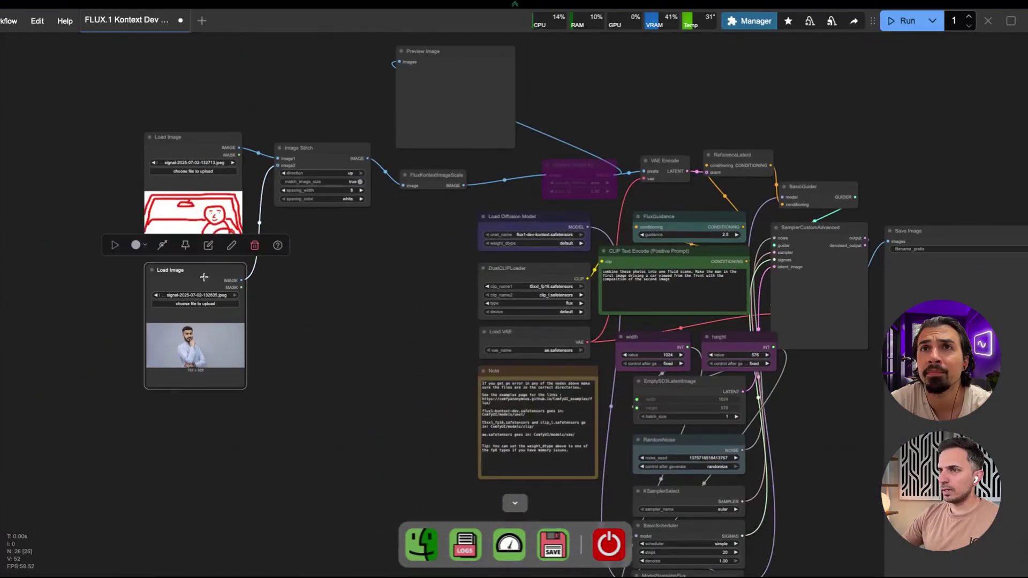
click(280, 282)
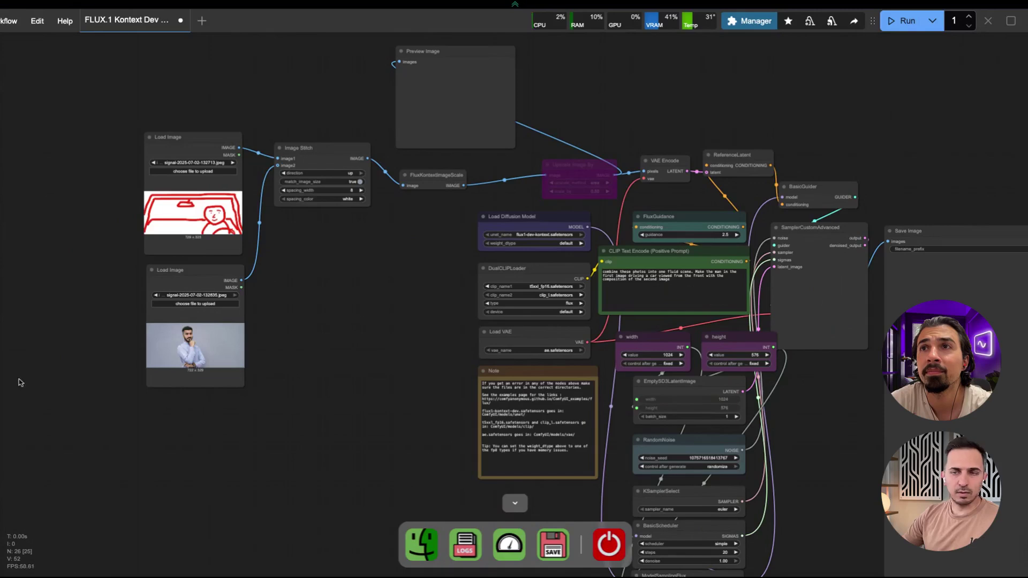
scroll(152, 276, up, 5)
scroll(152, 276, down, 2)
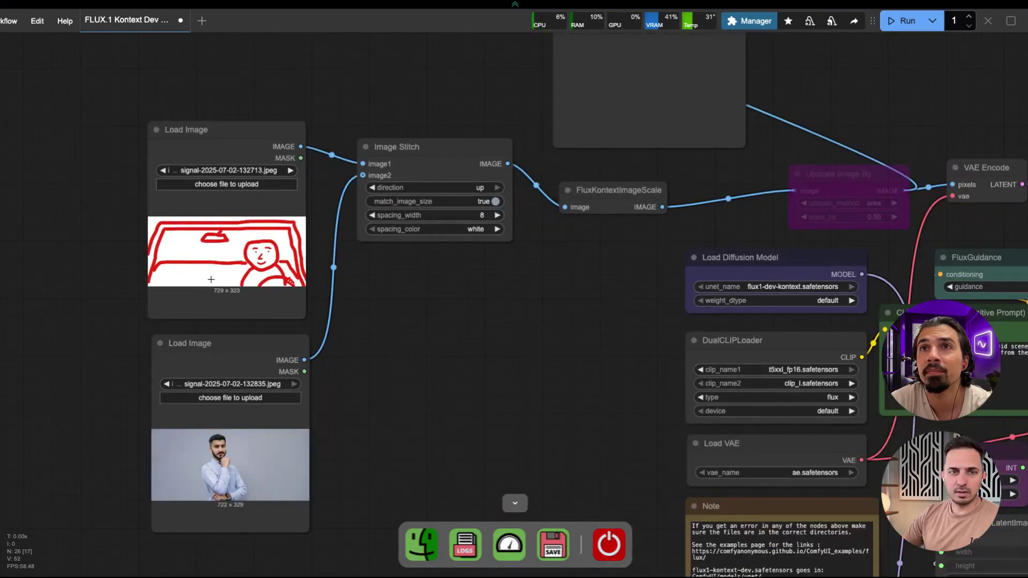
- Survey the model loaders, the CLIP Text Encode prompt and the output preview area
drag(532, 370, 406, 344)
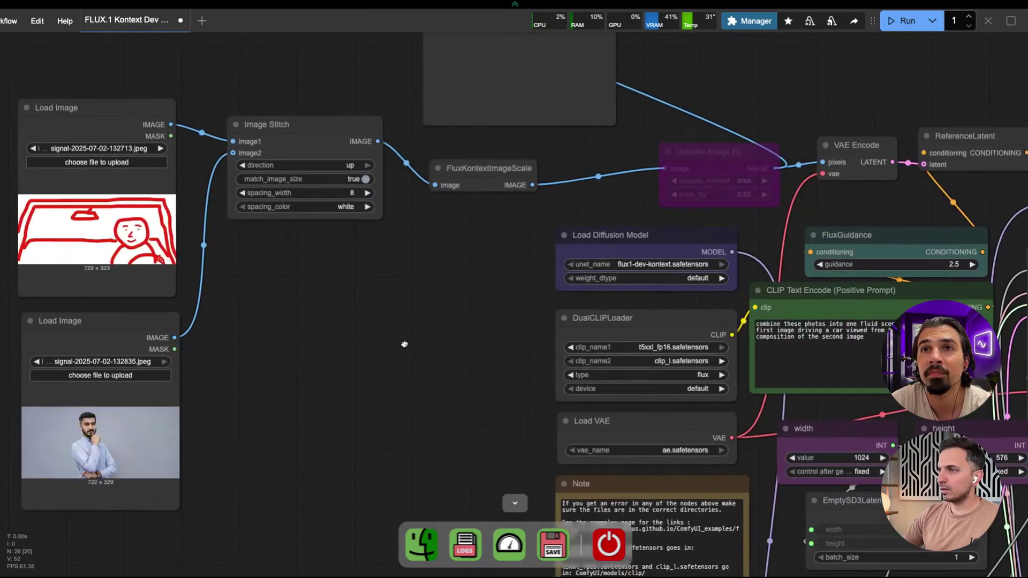
scroll(408, 349, down, 5)
scroll(409, 348, up, 4)
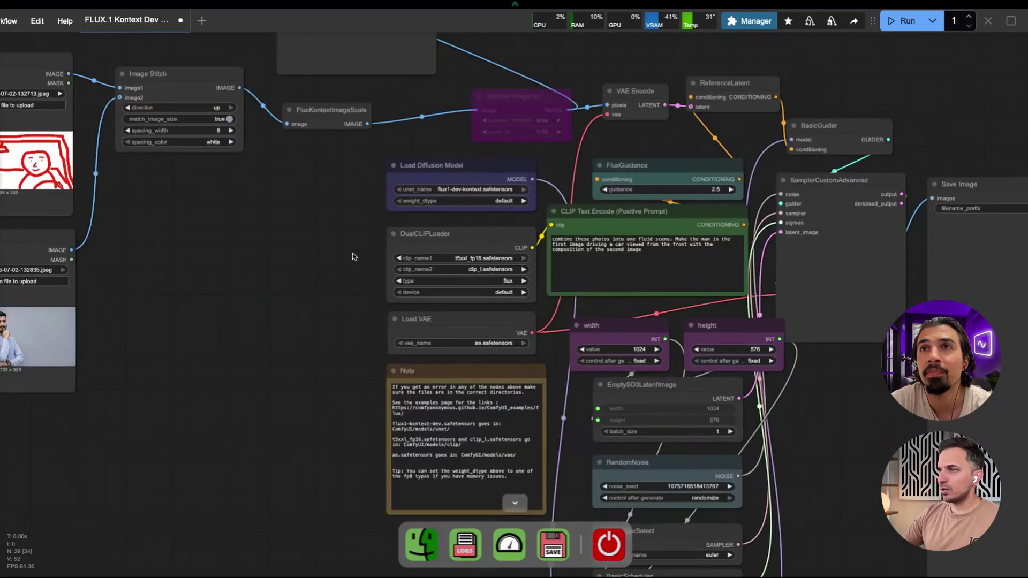
drag(352, 256, 161, 250)
scroll(339, 264, up, 6)
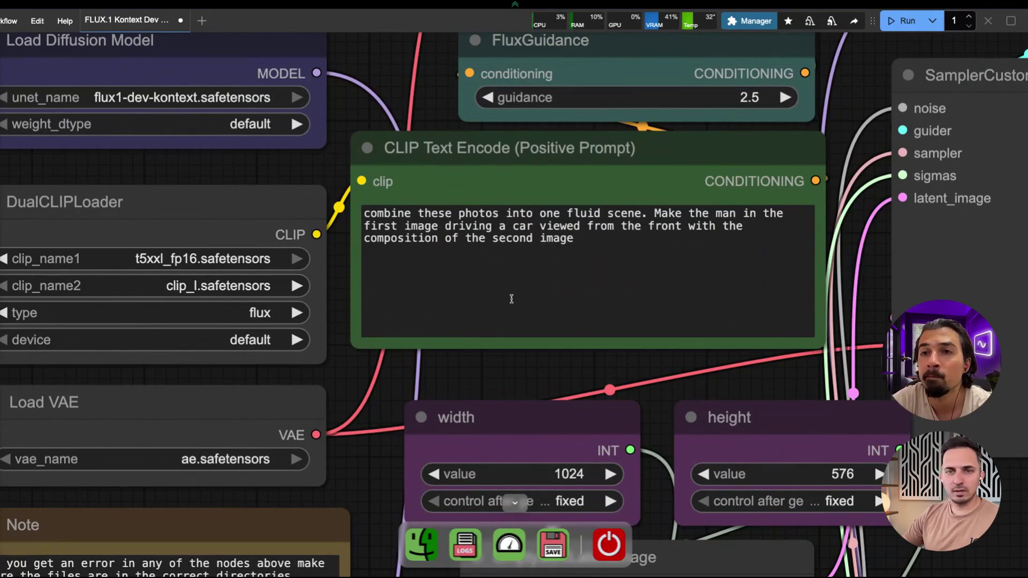
scroll(511, 299, down, 8)
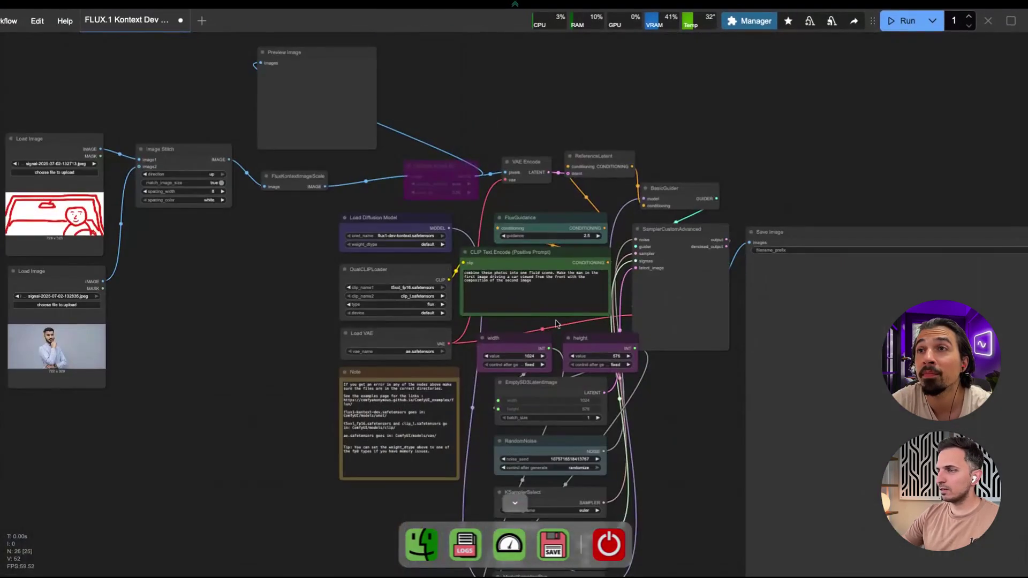
drag(556, 324, 460, 216)
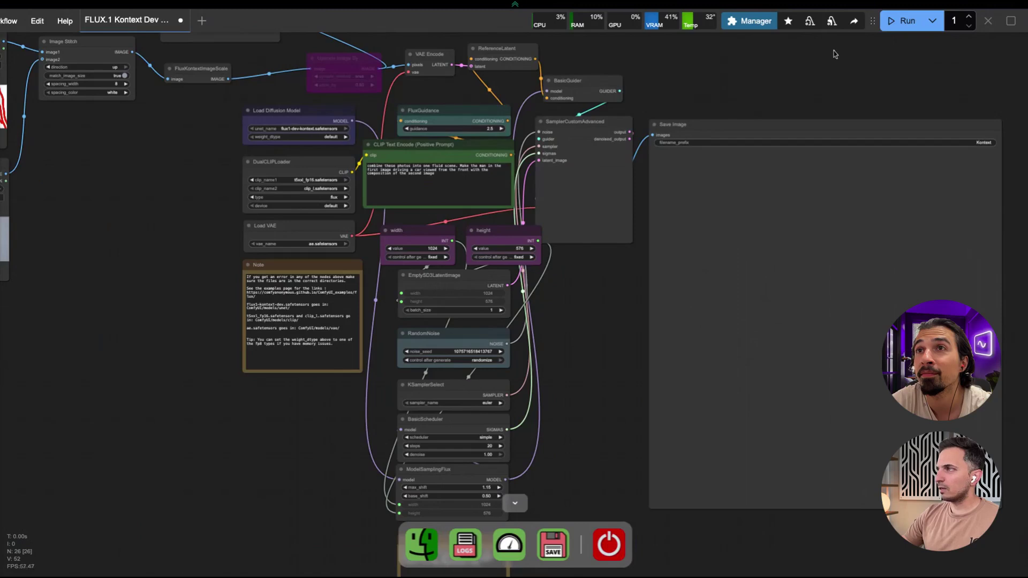
- Run the workflow to render the man driving a white car with the sketch on its hood
click(899, 21)
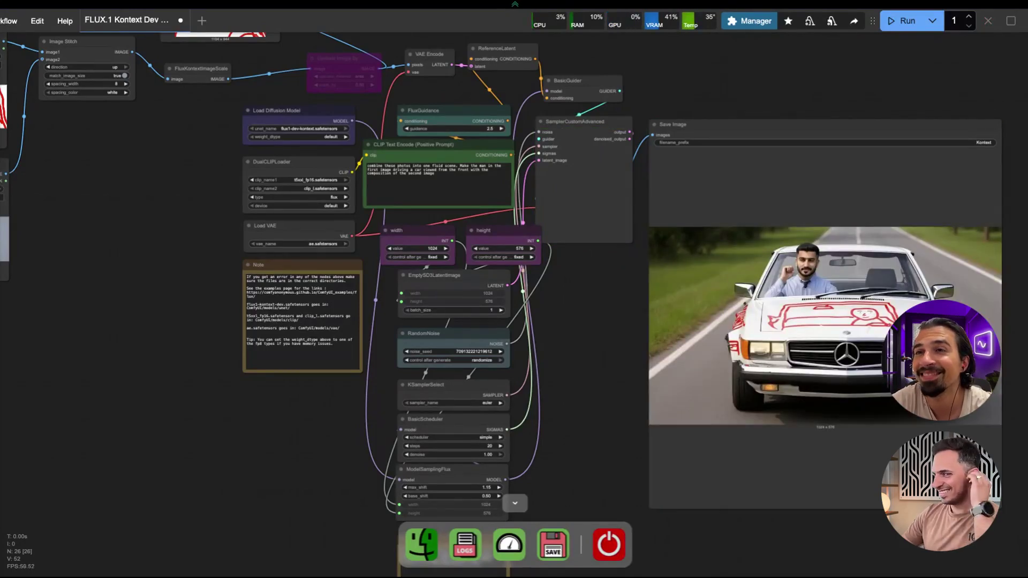
scroll(504, 150, up, 5)
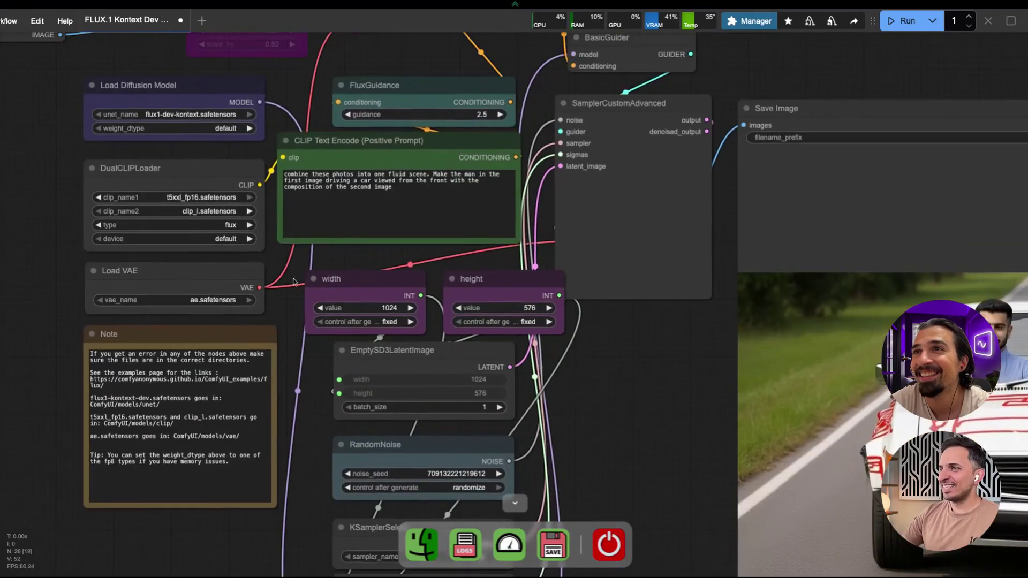
drag(702, 380, 578, 384)
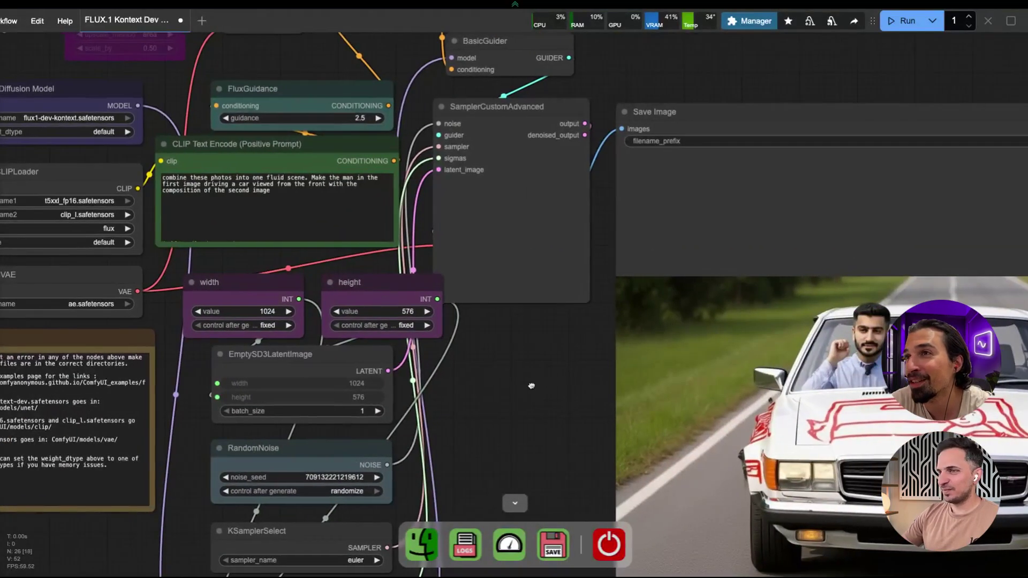
scroll(532, 386, right, 4)
scroll(745, 359, down, 3)
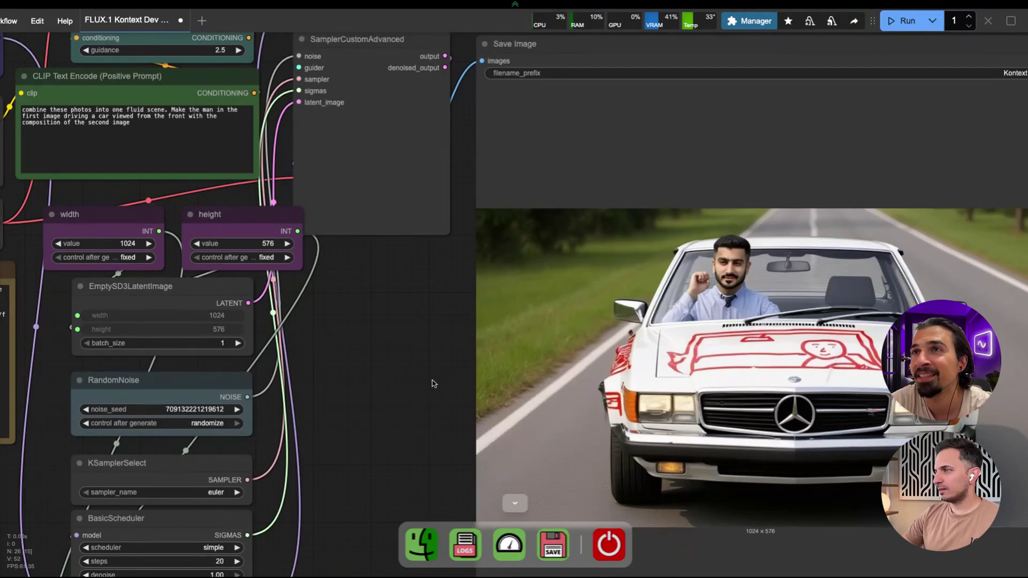
- Zoom and pan around the Save Image node to inspect the 1024×576 result
scroll(431, 383, down, 5)
scroll(248, 342, left, 3)
scroll(248, 342, up, 5)
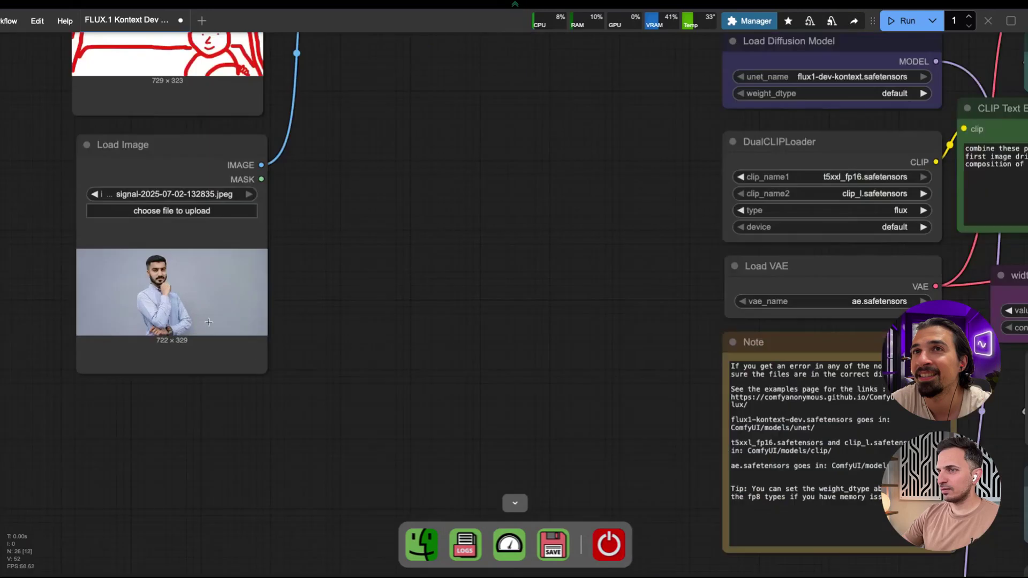
scroll(557, 285, right, 2)
scroll(397, 305, down, 5)
scroll(846, 297, up, 10)
scroll(846, 298, down, 3)
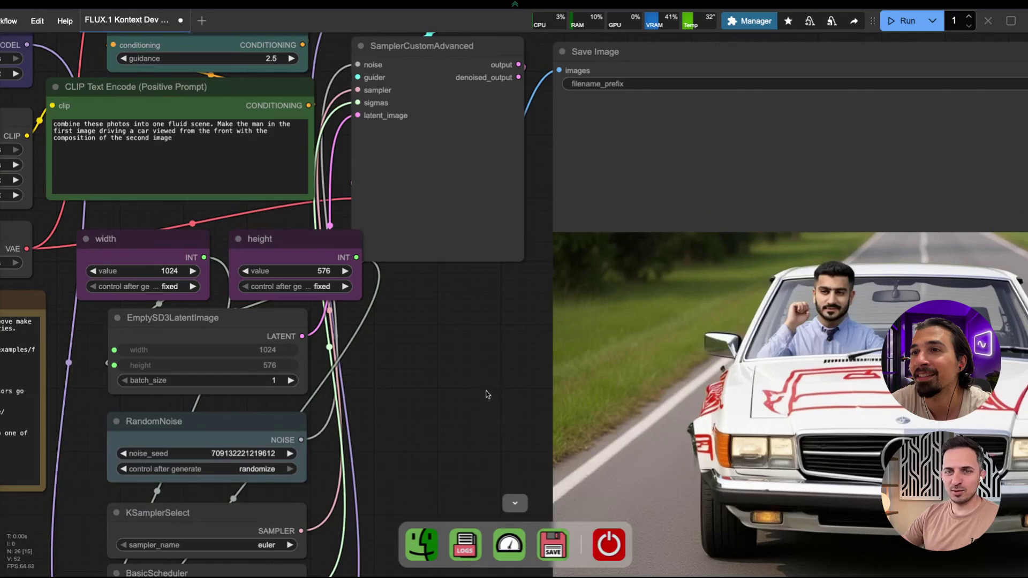
scroll(482, 380, left, 2)
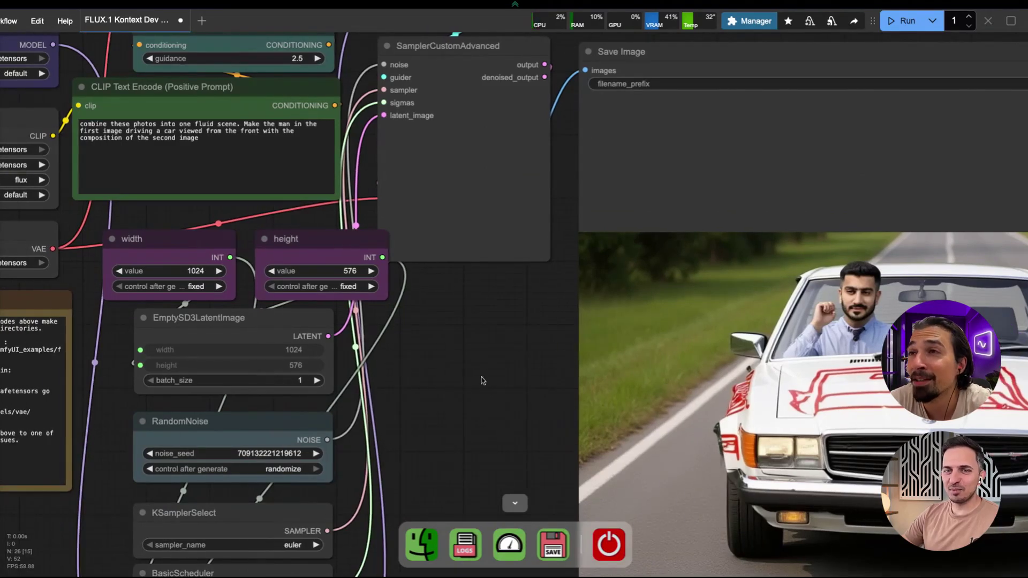
scroll(460, 355, right, 10)
scroll(461, 355, down, 3)
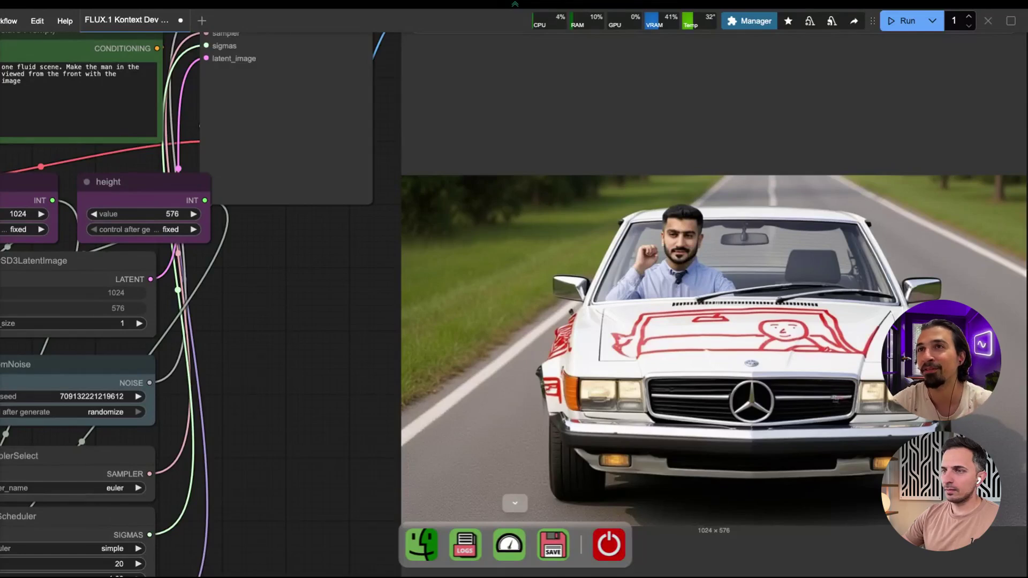
- End the prompt with 'car with the composition of the second image'
drag(295, 367, 335, 366)
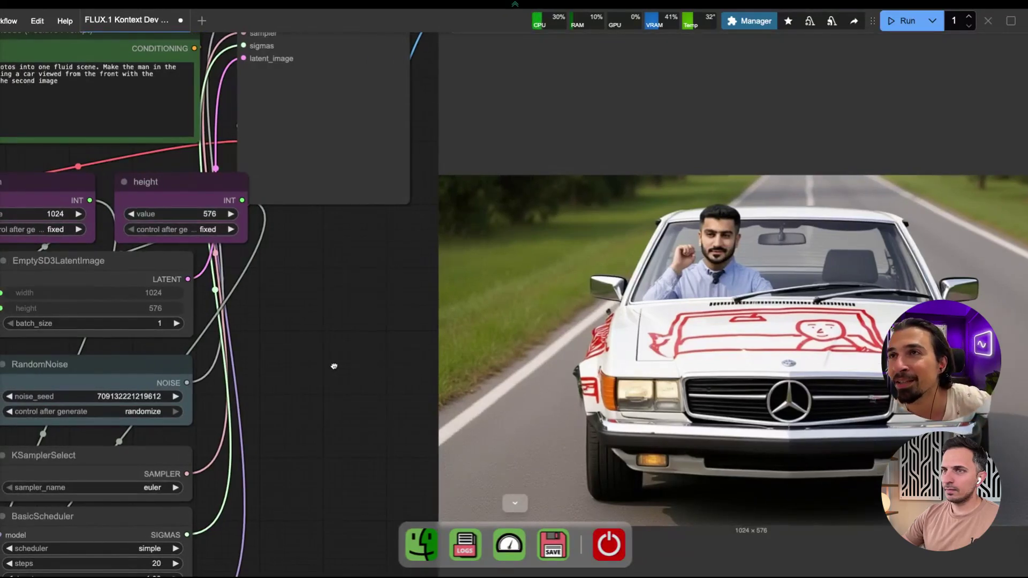
drag(315, 328, 454, 358)
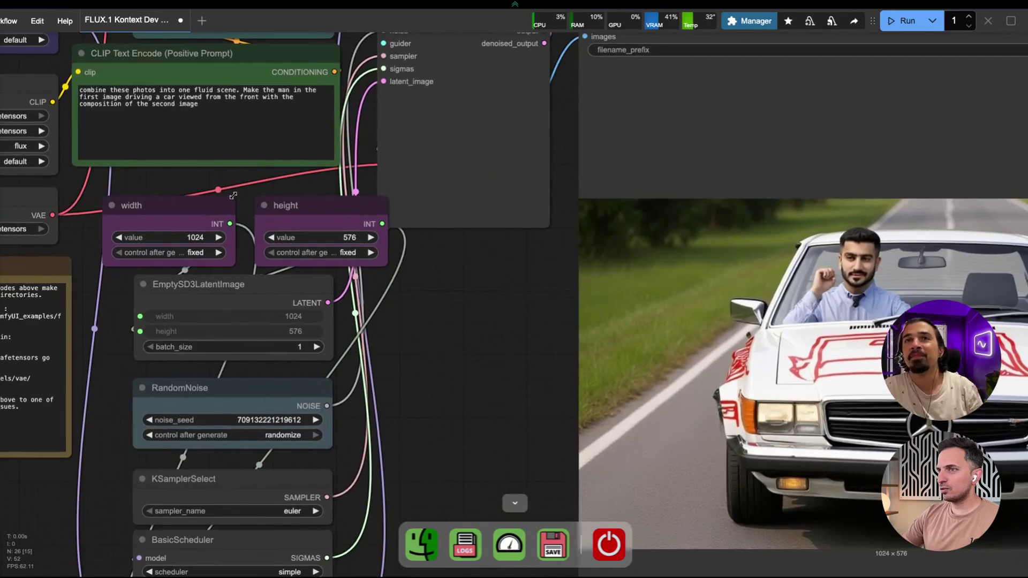
drag(232, 177, 242, 192)
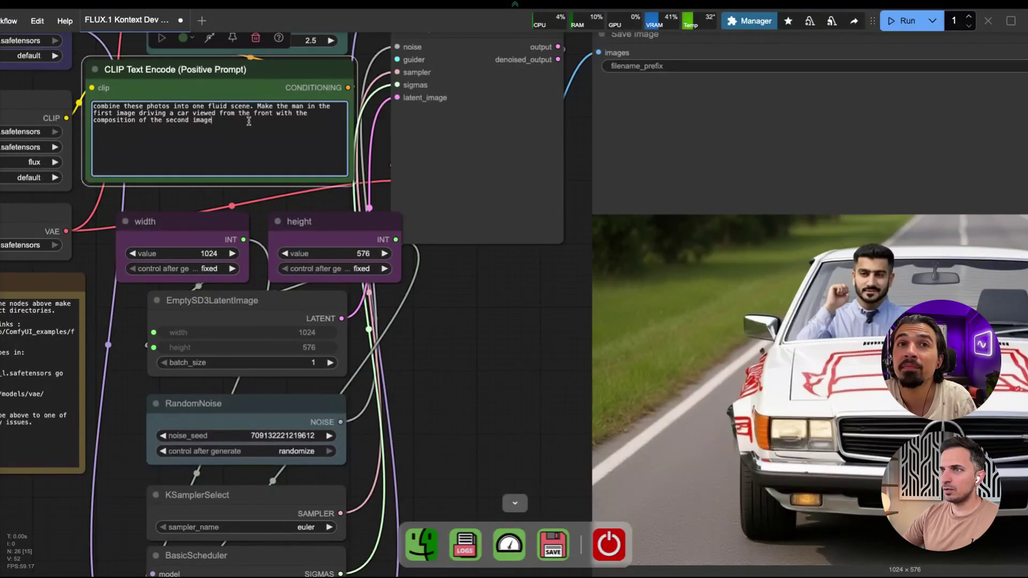
drag(212, 120, 169, 116)
text(c)
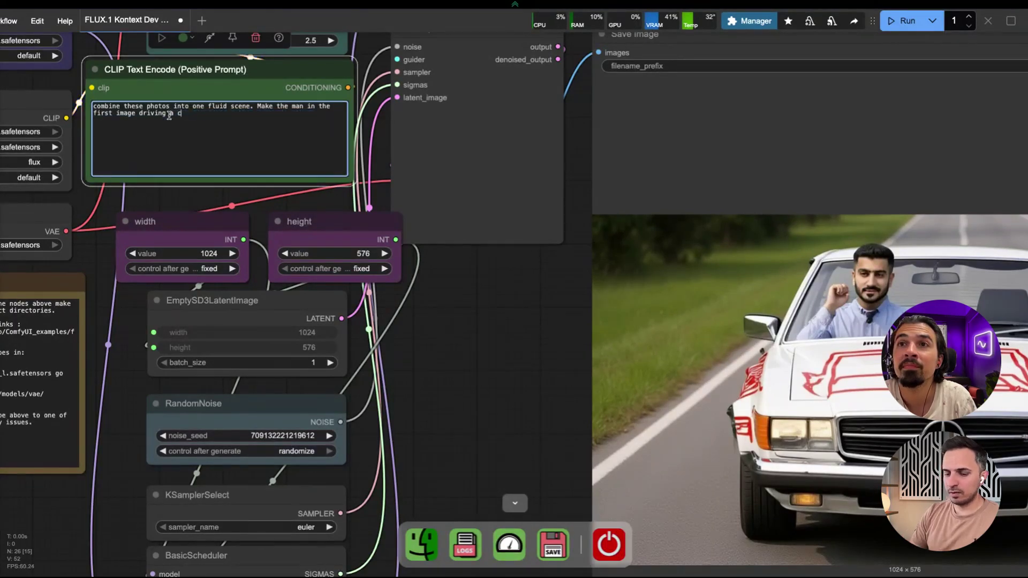
text(ar with t)
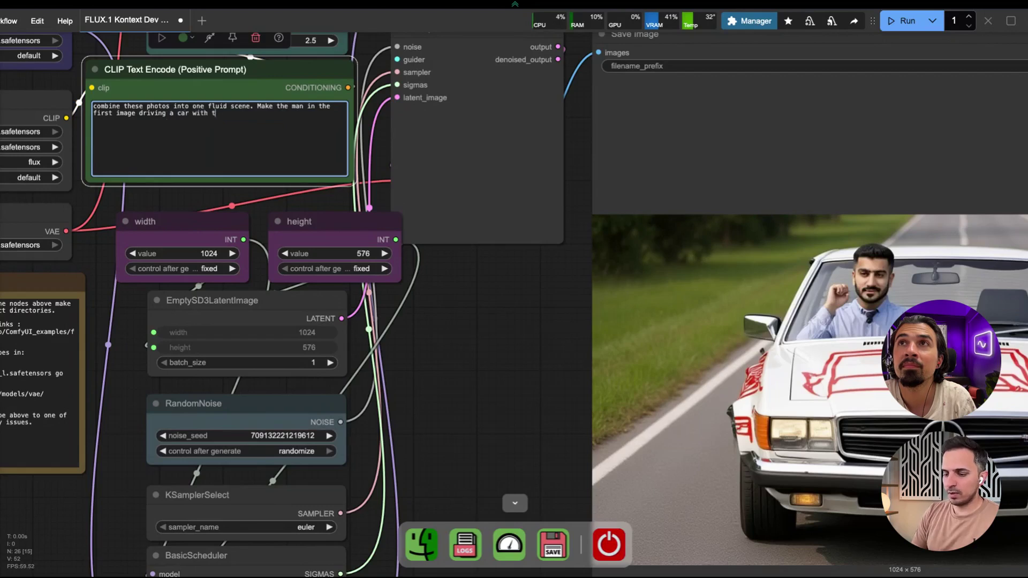
text(he composition of)
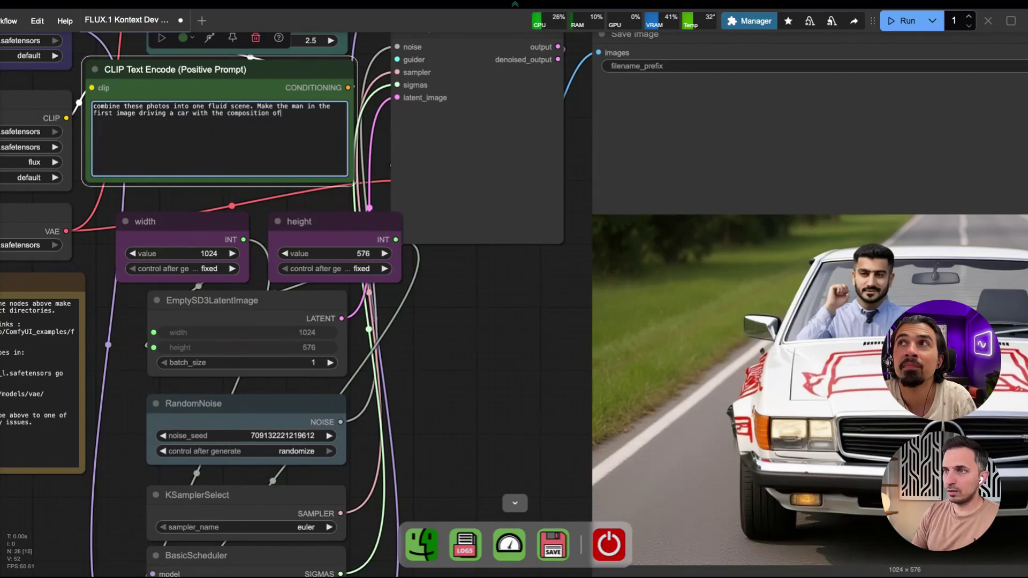
text( the ima)
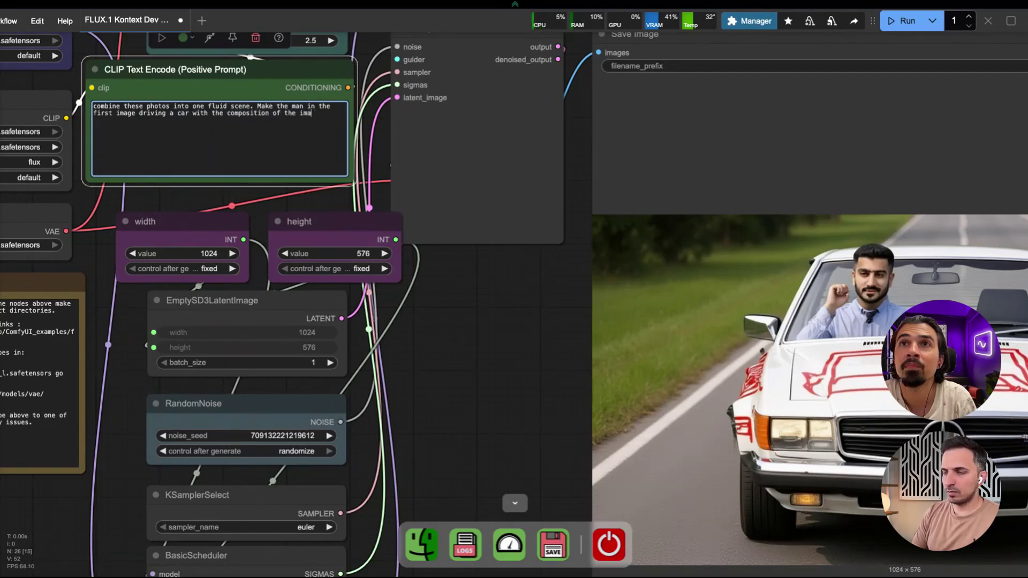
key(BackSpace)
key(BackSpace)
key(BackSpace)
text(second image)
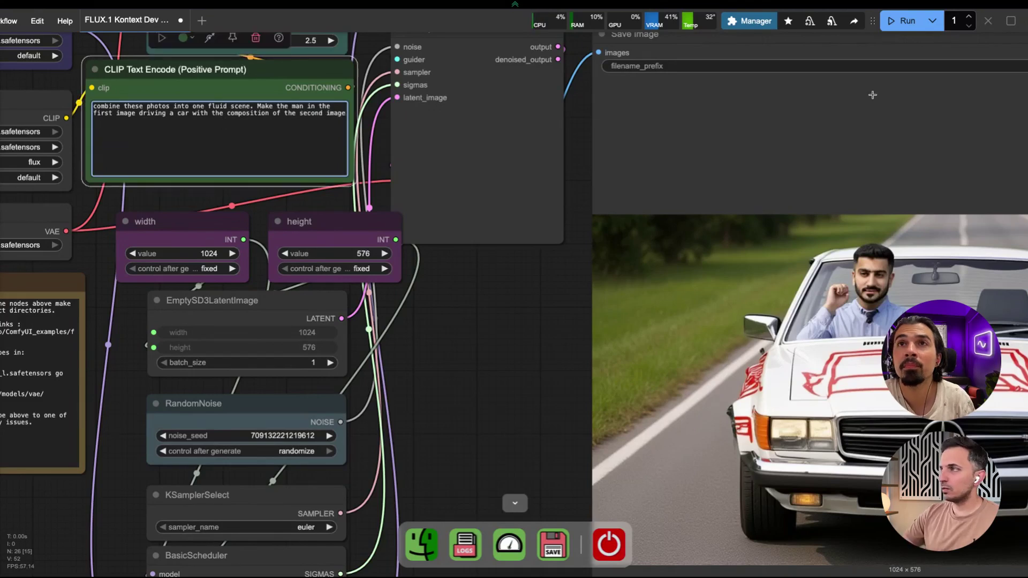
- Generate a new result: a white car's rear covered in red sketch lines with the man
click(905, 21)
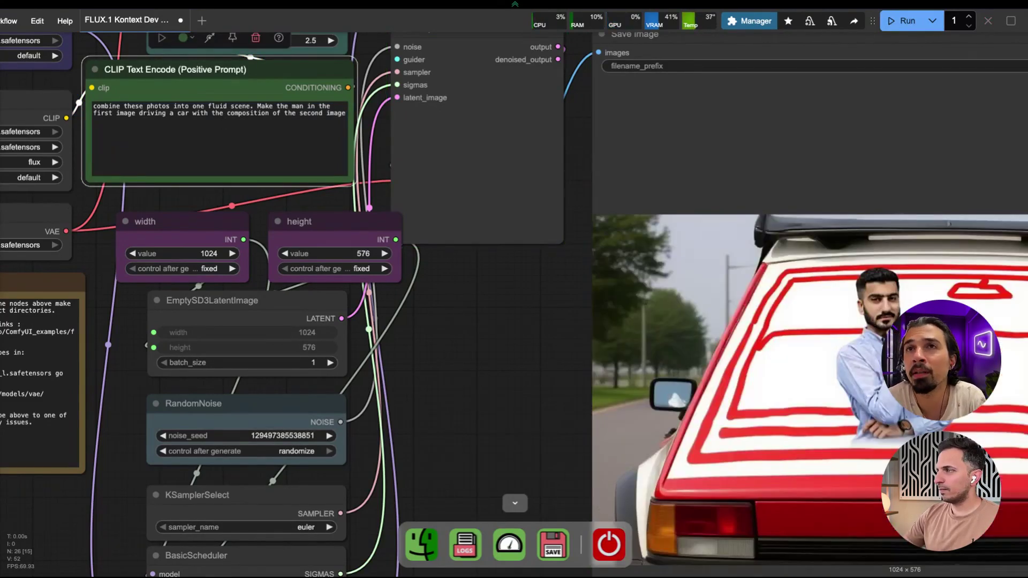
scroll(503, 327, down, 7)
scroll(500, 323, up, 5)
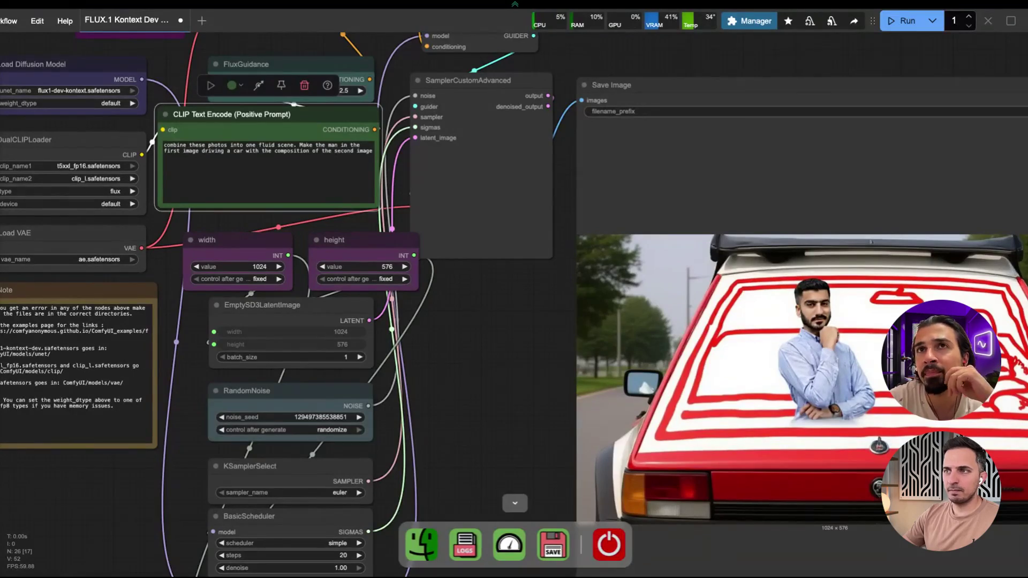
click(300, 151)
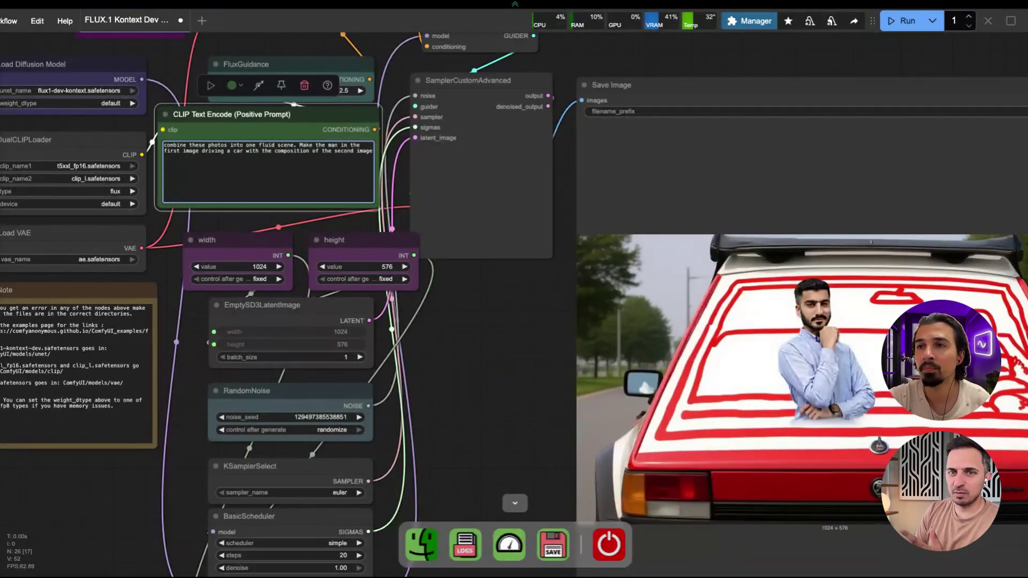
- Clear the prompt and restart it with the pasted opening 'Create a fluid scene with the'
key(ctrl+a)
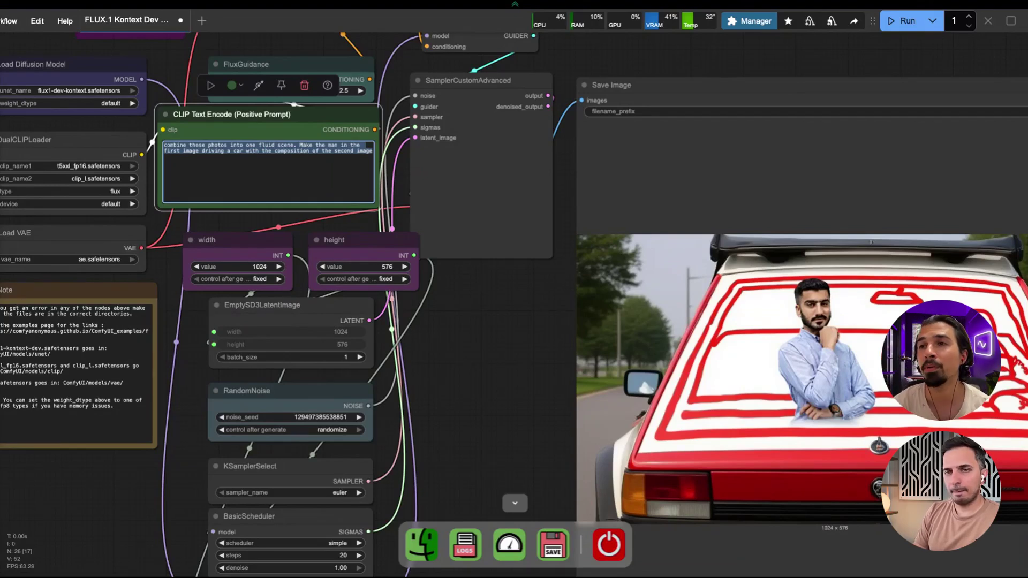
text(Cr)
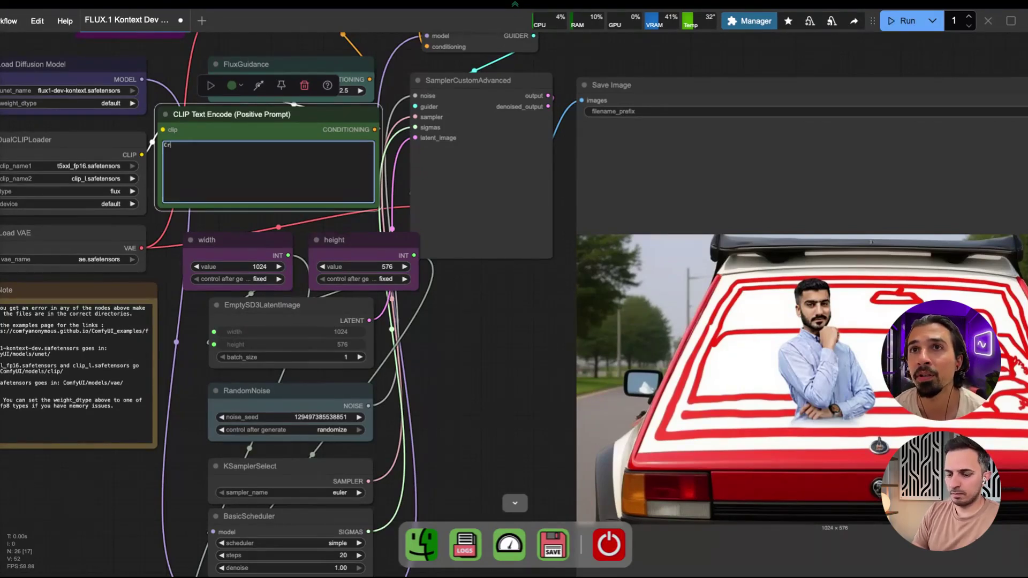
text(aeate a fluid scen)
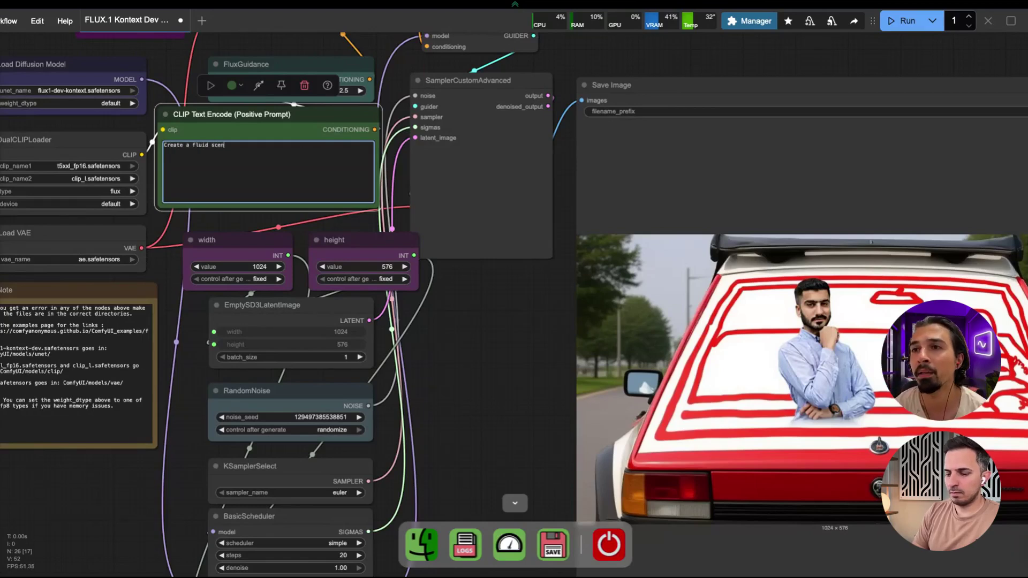
text(e with t)
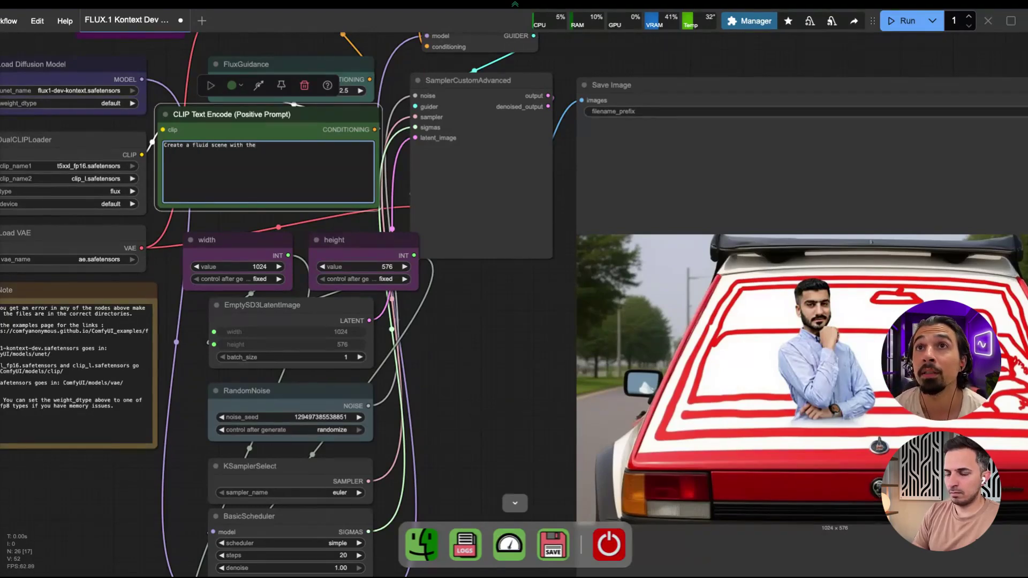
text(he)
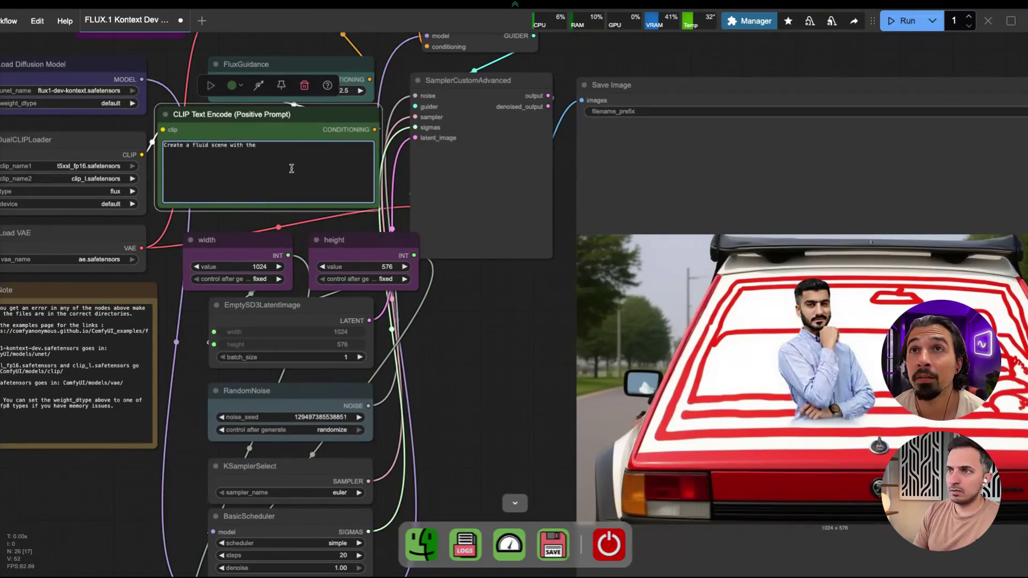
key(ctrl+a)
key(ctrl+c)
key(BackSpace)
text(Man is a)
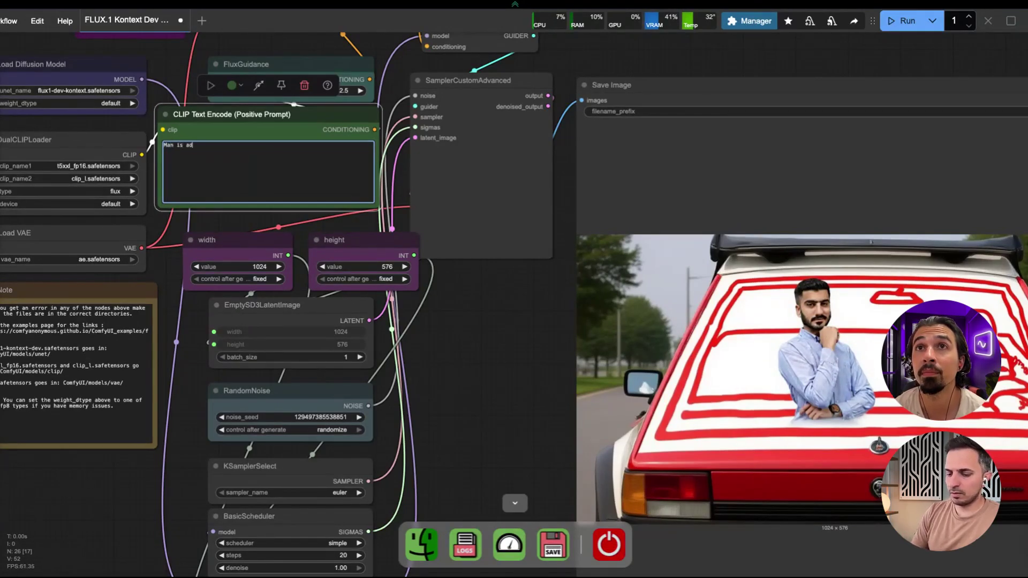
key(BackSpace)
key(BackSpace)
key(BackSpace)
key(BackSpace)
key(BackSpace)
key(BackSpace)
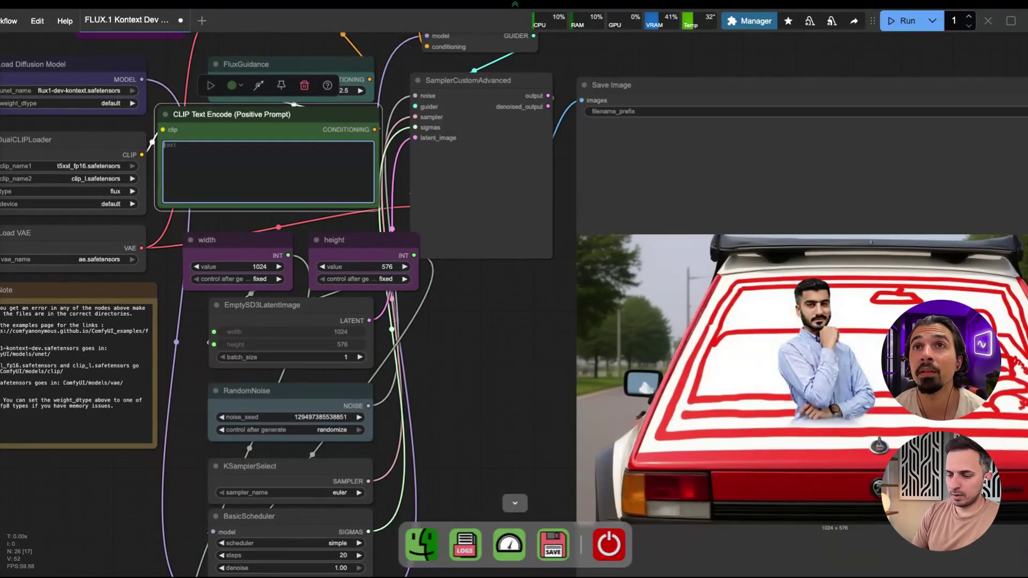
text(Man is)
key(ctrl+a)
key(BackSpace)
key(ctrl+v)
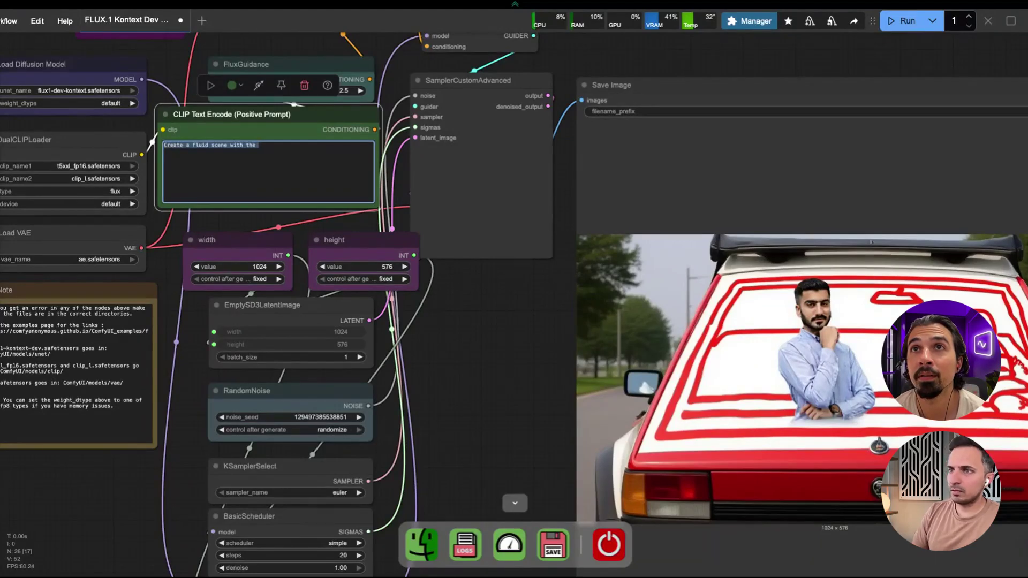
- Continue the prompt: second image's composition, the first image's man driving a car framed through the windshield
text(compo)
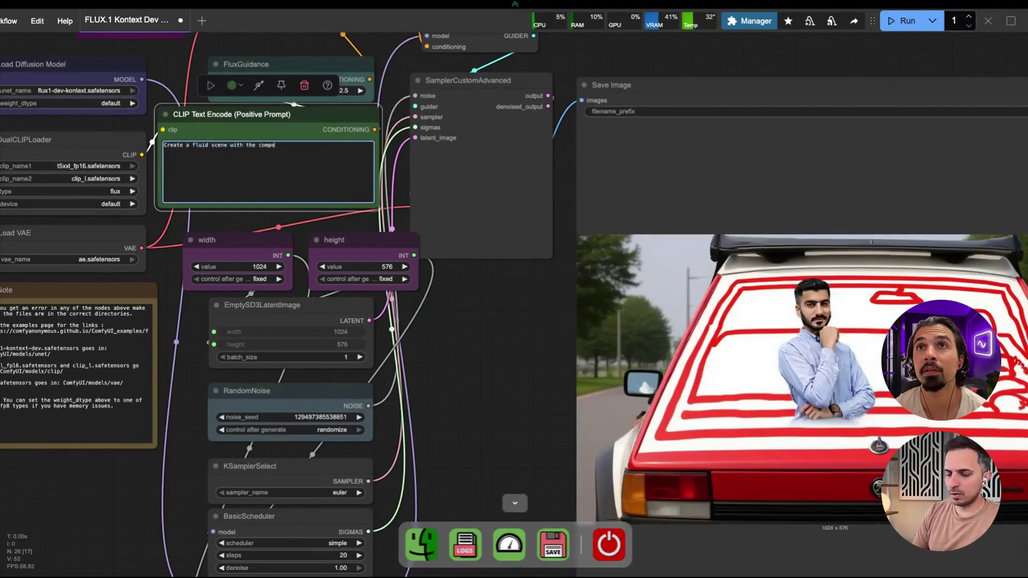
text(sition og )
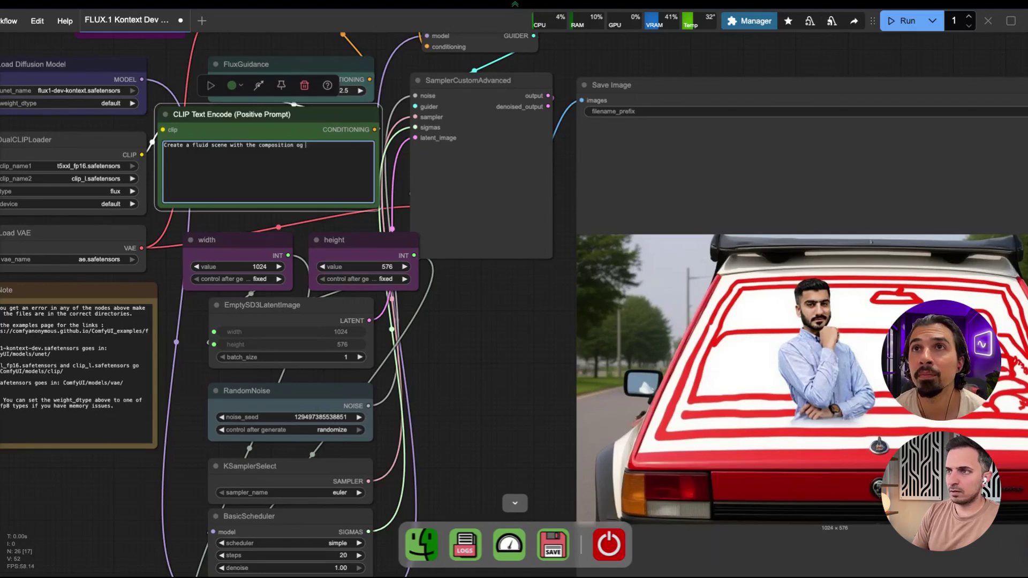
text( the second image, a man)
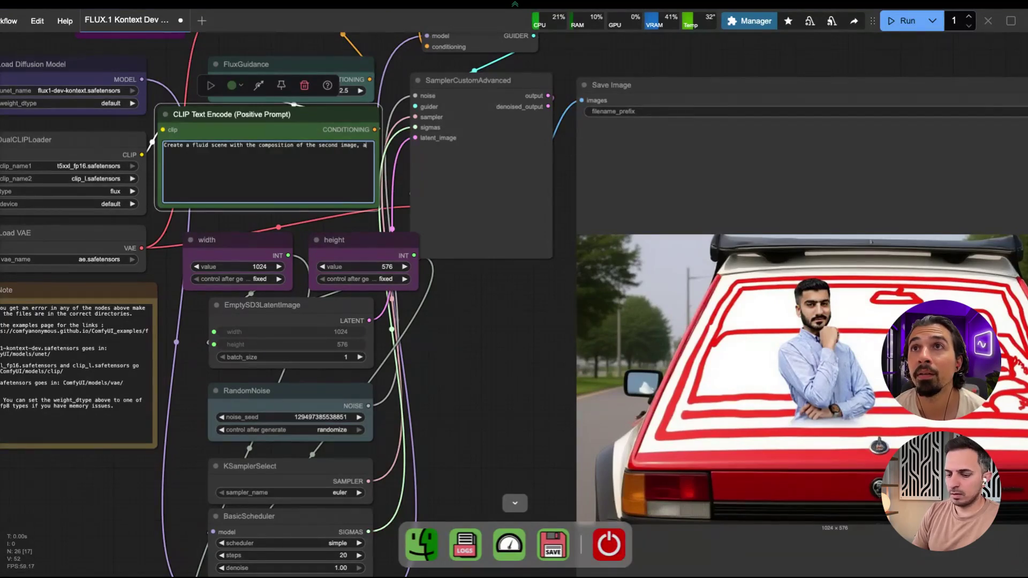
key(BackSpace)
key(BackSpace)
key(BackSpace)
key(BackSpace)
key(BackSpace)
text(the man in sthe first ia)
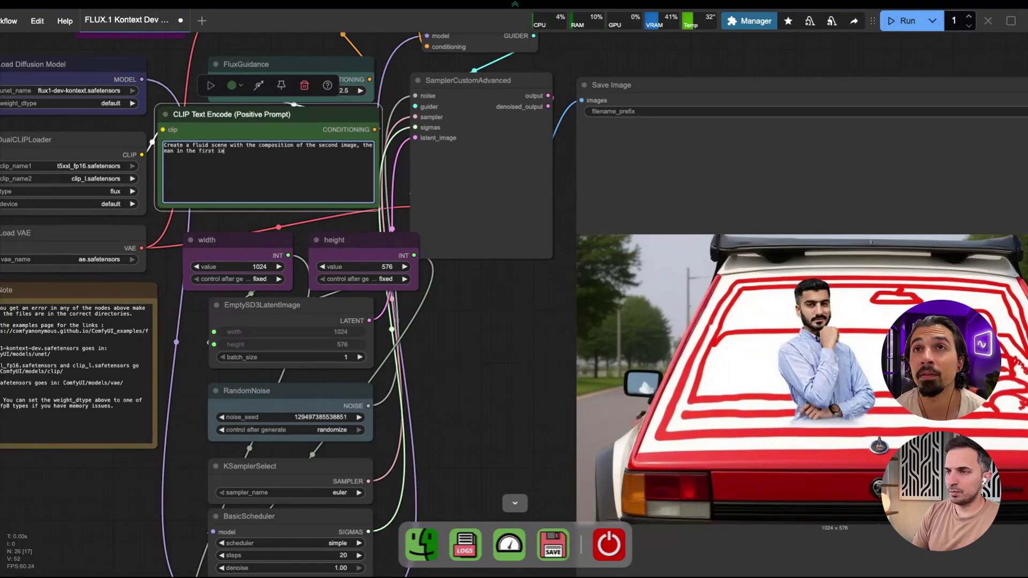
key(BackSpace)
text(mage is driving a )
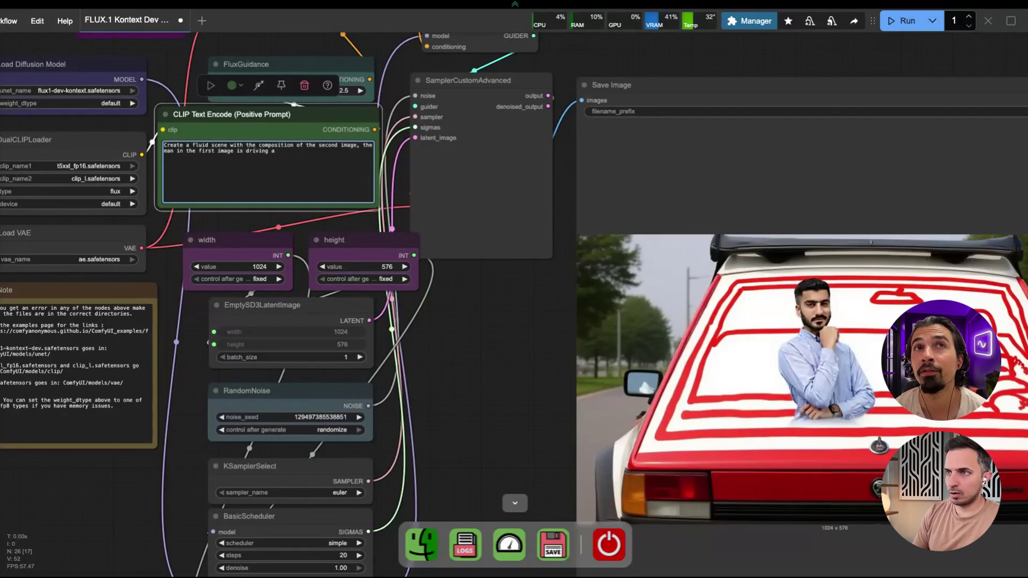
text(car)
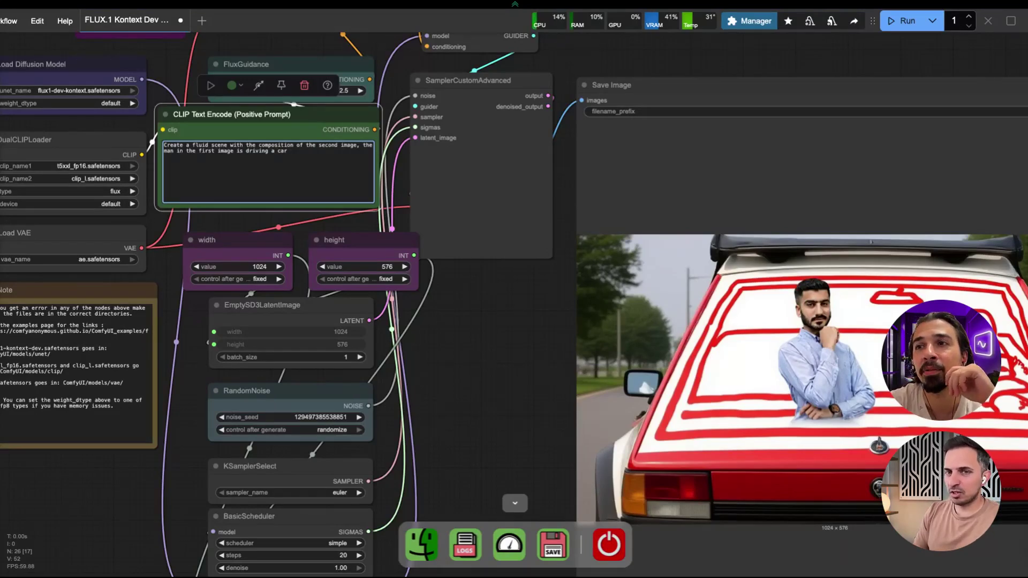
text(framed through the w)
key(BackSpace)
- Finish 'framed through the windshield', generate the render, then select the prompt's opening words for retyping
text(rough the windshield)
click(586, 347)
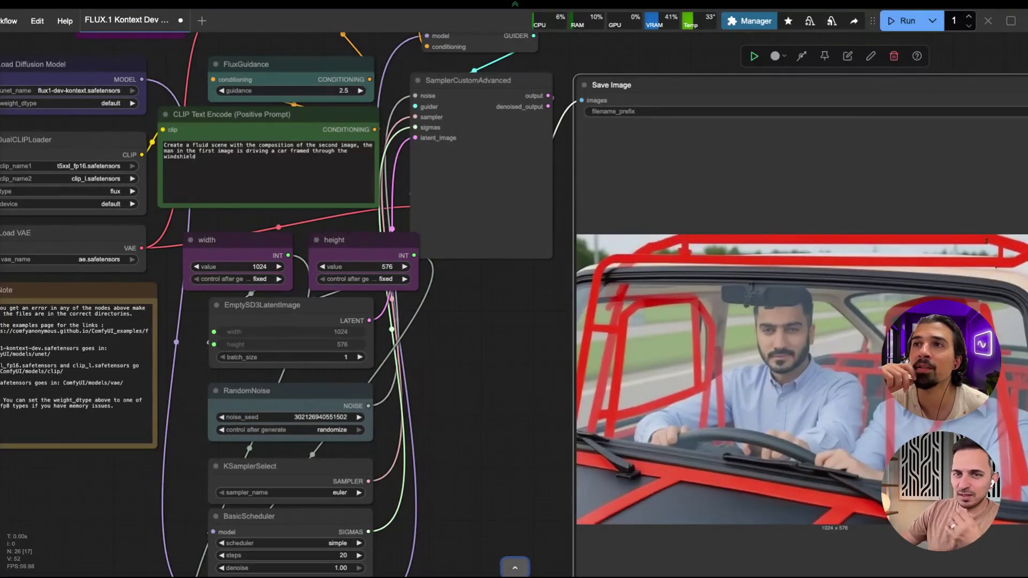
click(188, 149)
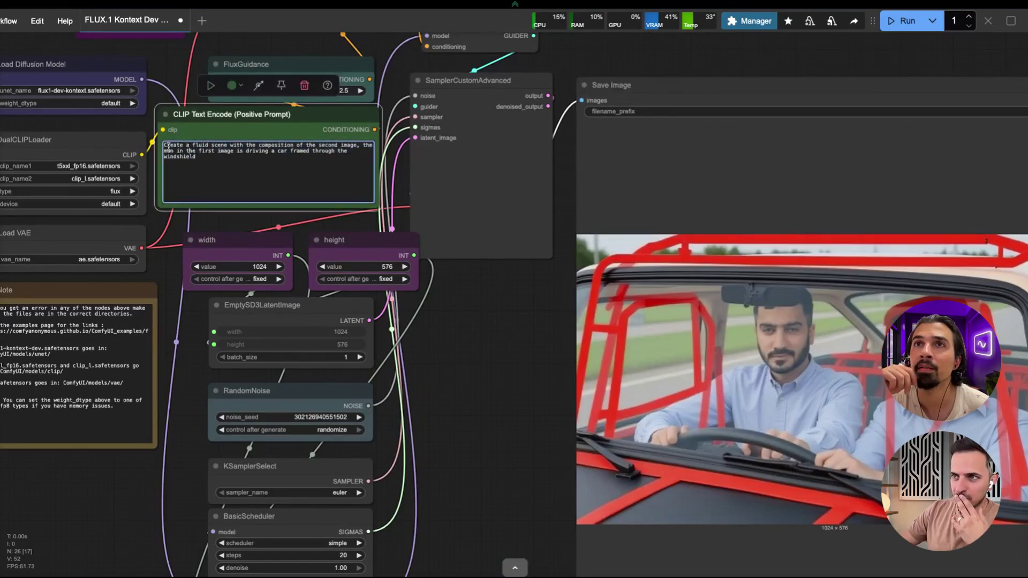
drag(164, 145, 359, 159)
- Set the prompt to 'photos of a man driving a car framed through the windshield' and run it twice
text(photos of a man driving a car frame)
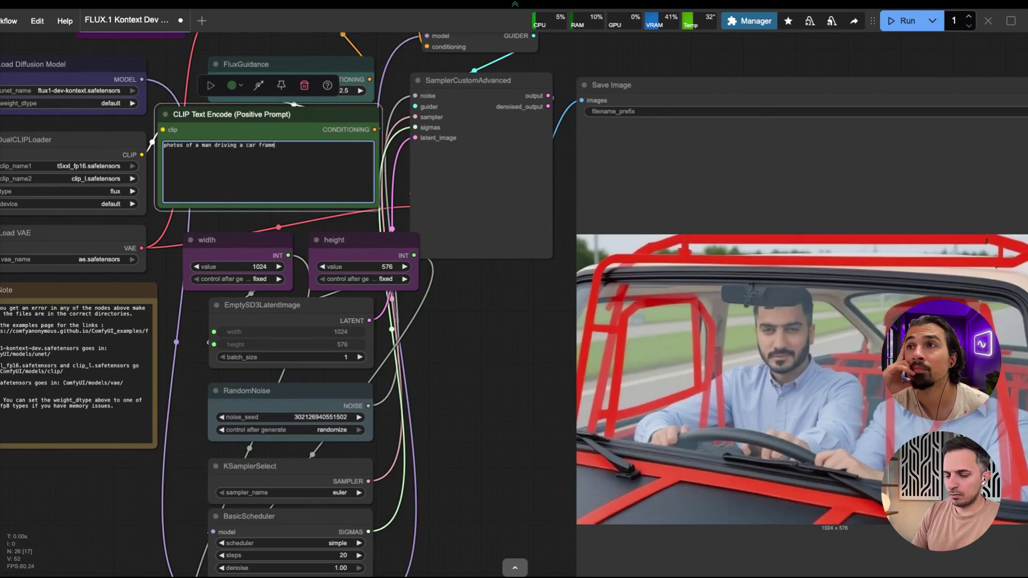
text(d through the windo)
text(ield)
scroll(900, 317, down, 3)
drag(80, 205, 92, 296)
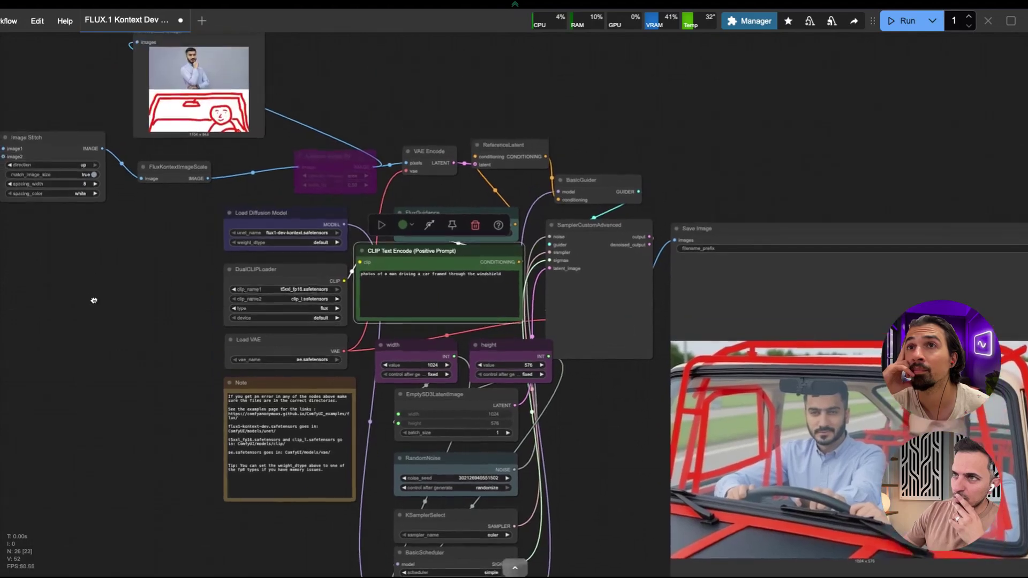
click(901, 21)
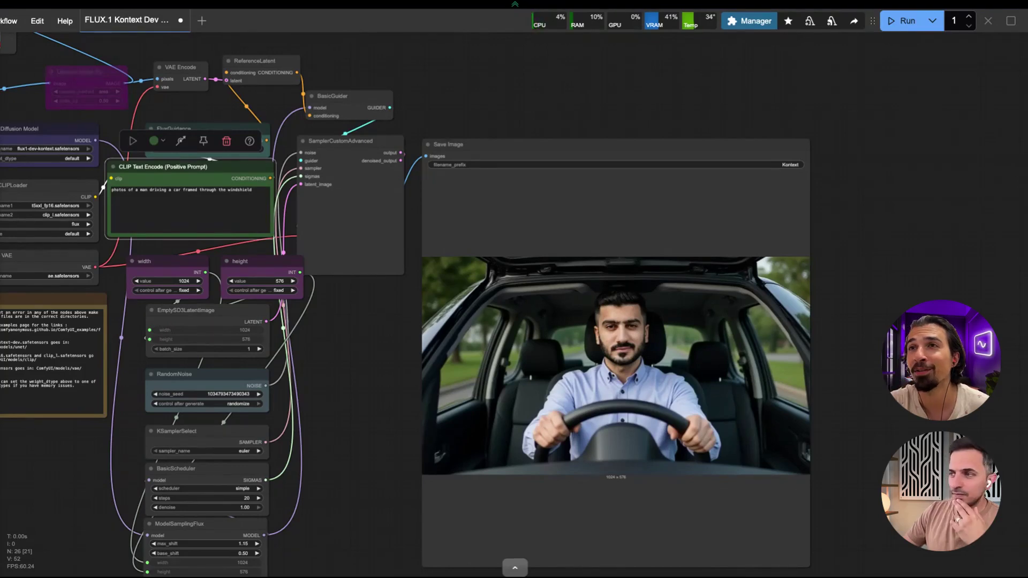
click(904, 21)
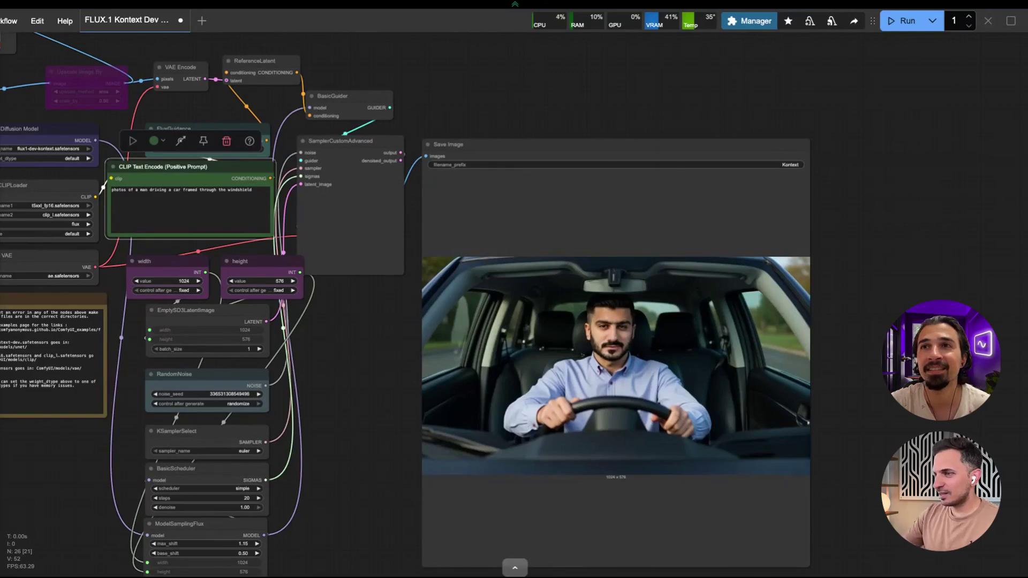
drag(365, 372, 408, 367)
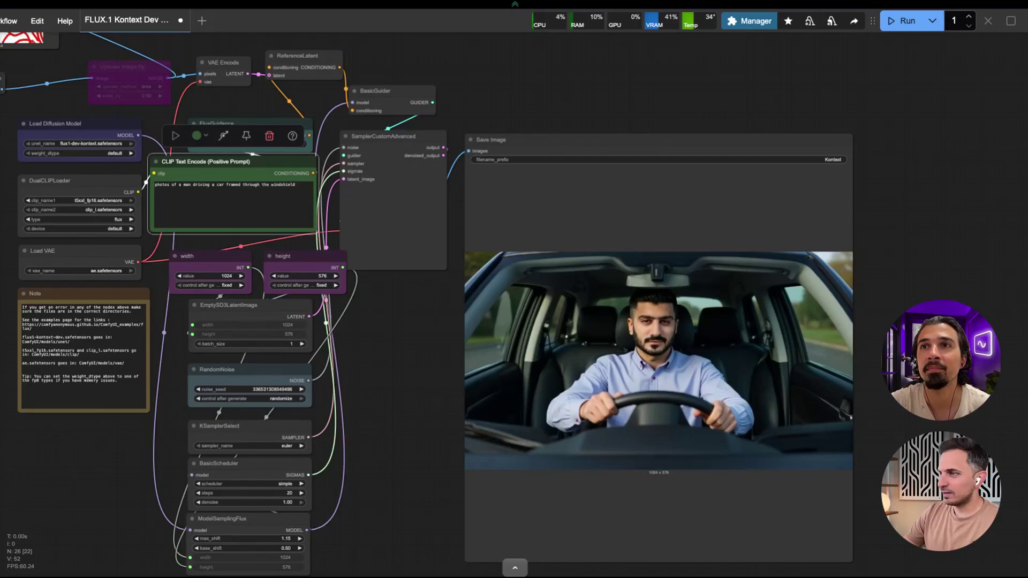
drag(53, 225, 193, 294)
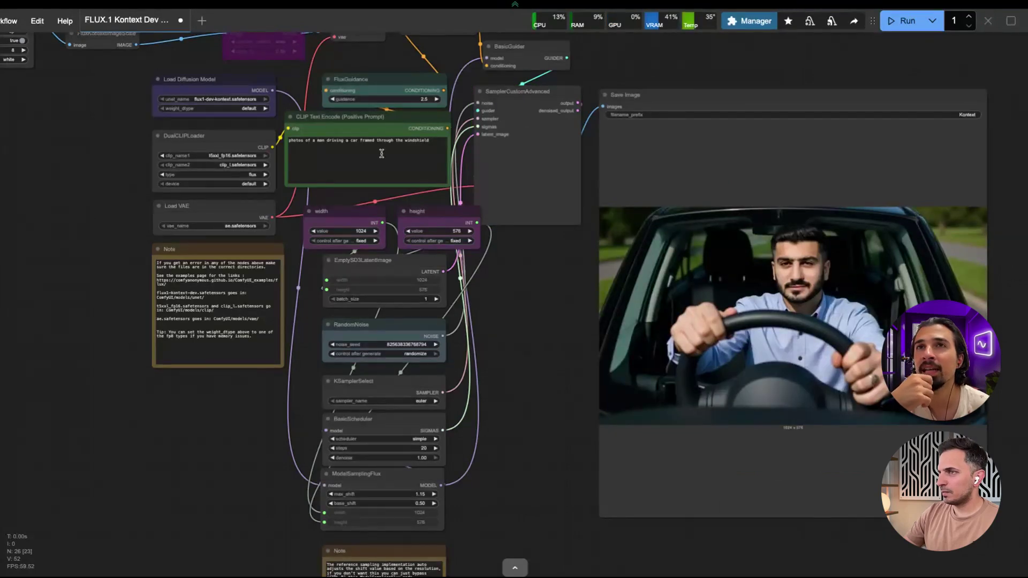
- Replace 'car' with 'sedan' in the prompt and reposition the workflow view
scroll(380, 153, up, 5)
double_click(338, 124)
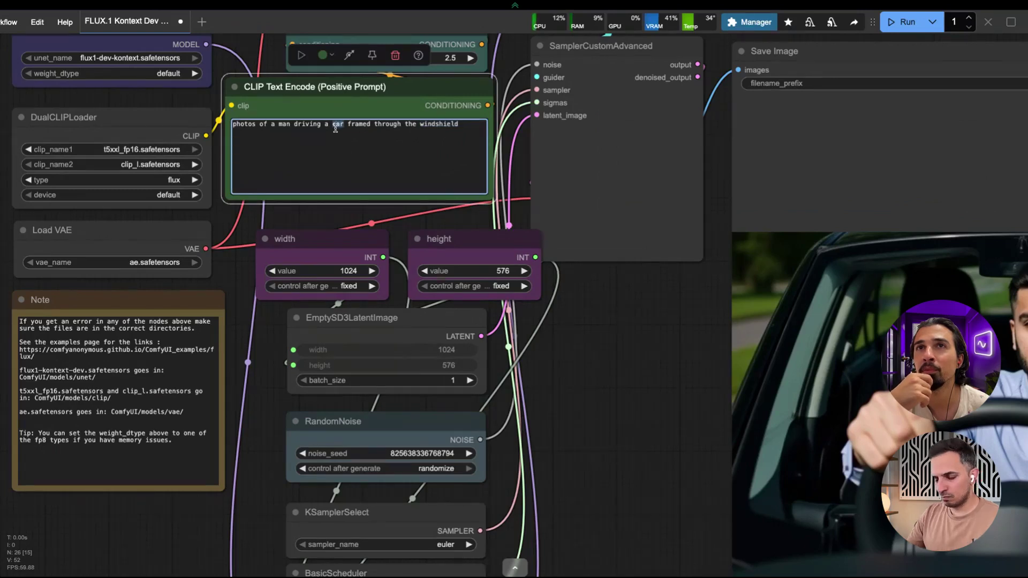
text(sedan)
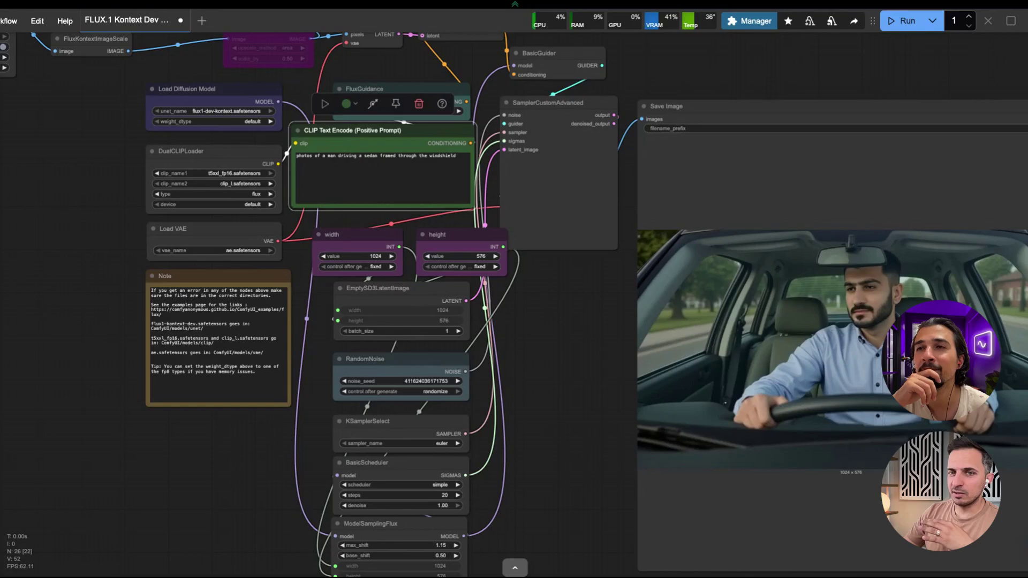
drag(580, 347, 527, 347)
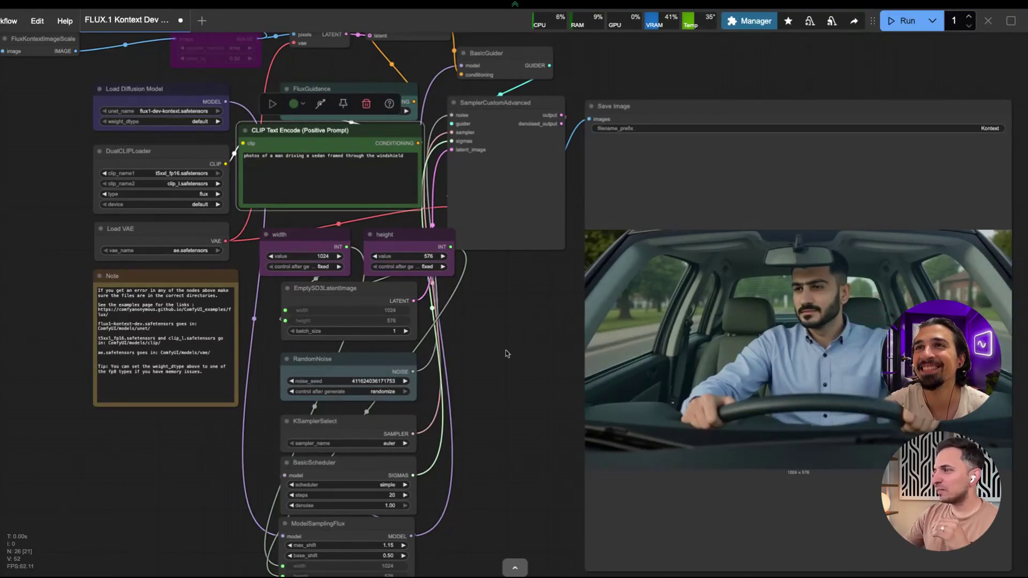
scroll(506, 351, down, 1)
scroll(513, 334, up, 6)
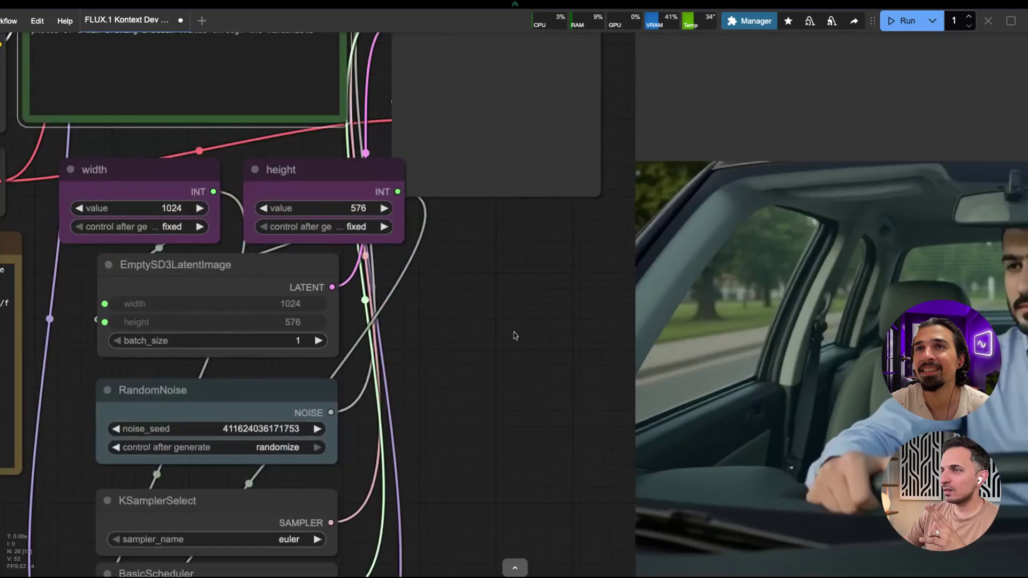
scroll(514, 336, down, 5)
drag(514, 336, 425, 313)
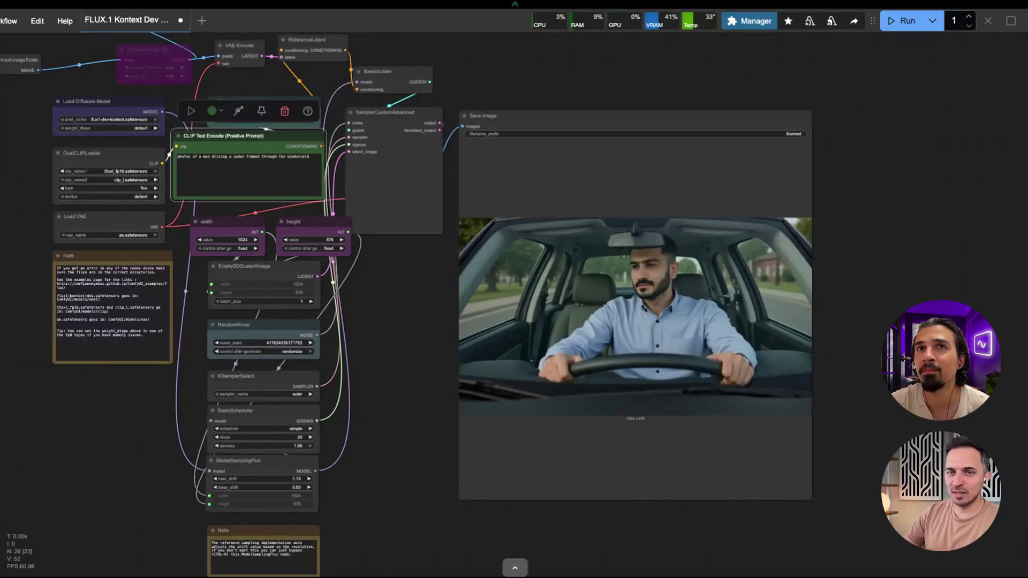
drag(408, 354, 480, 350)
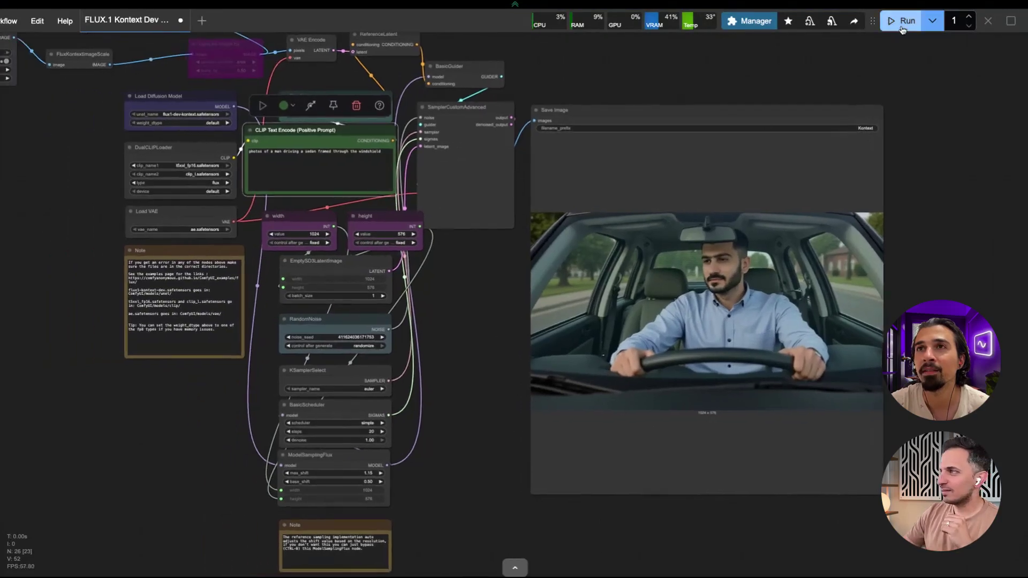
- Queue two sedan generations, ending with the man seen through a dark sedan's windshield
key(ctrl+Return)
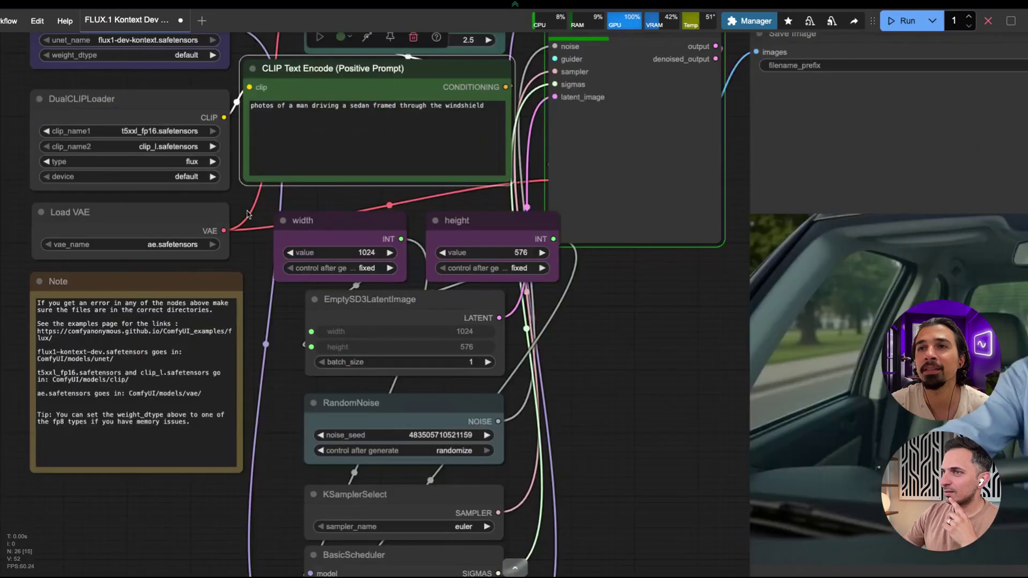
scroll(248, 212, up, 5)
scroll(259, 222, down, 5)
drag(259, 222, 258, 322)
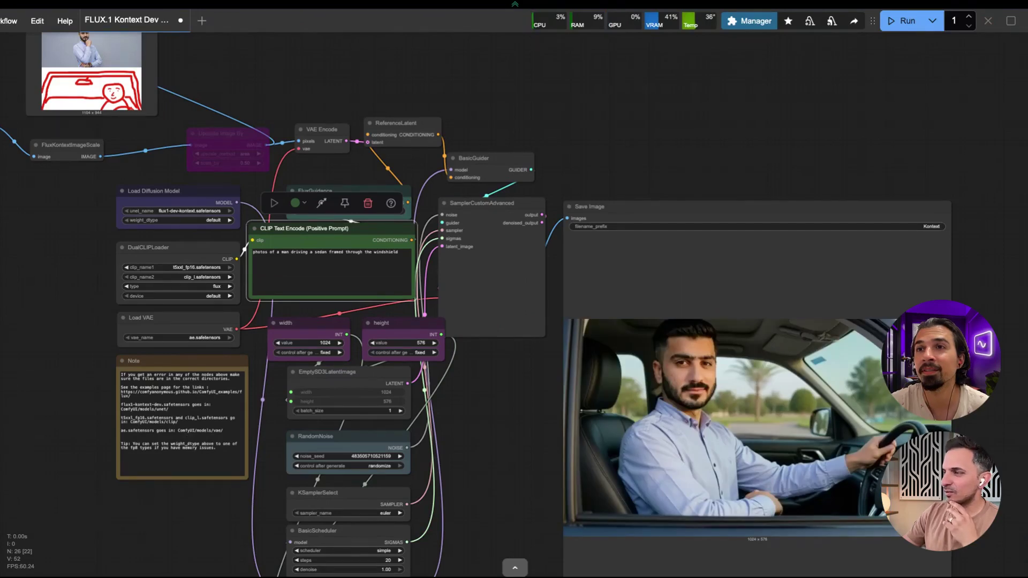
click(905, 20)
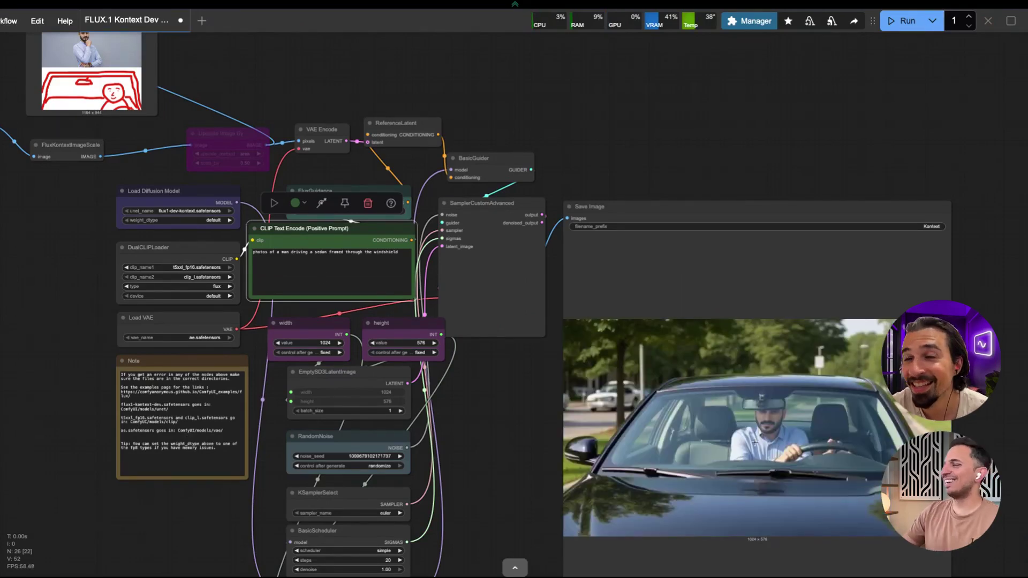
drag(542, 478, 423, 376)
scroll(435, 416, up, 2)
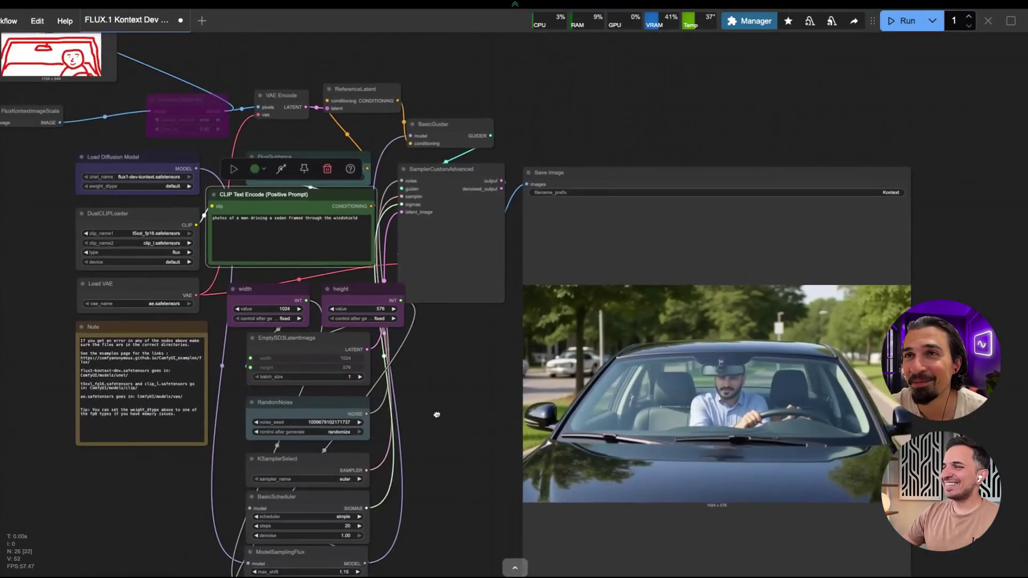
scroll(436, 416, down, 3)
scroll(437, 414, up, 1)
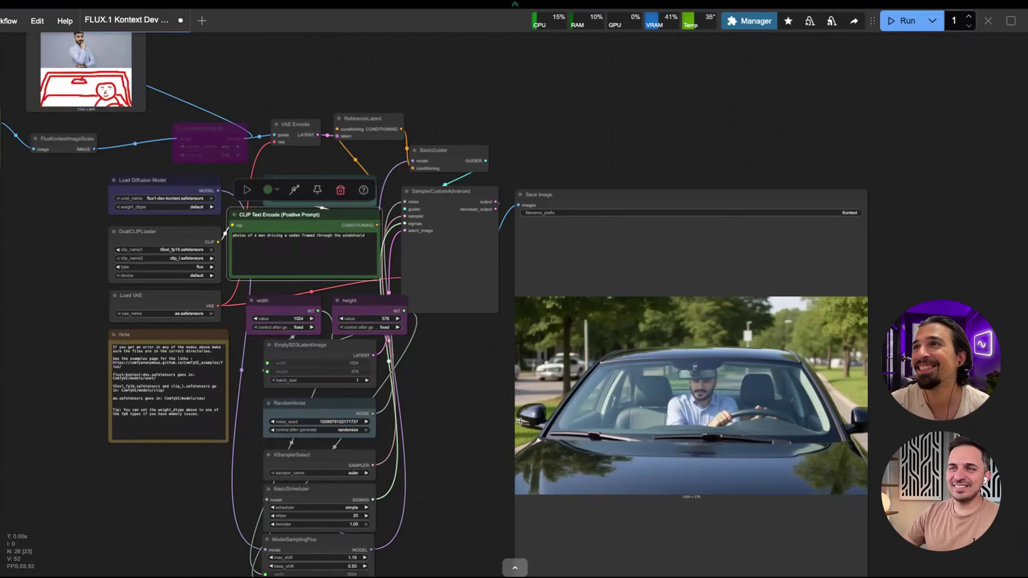
scroll(477, 429, up, 2)
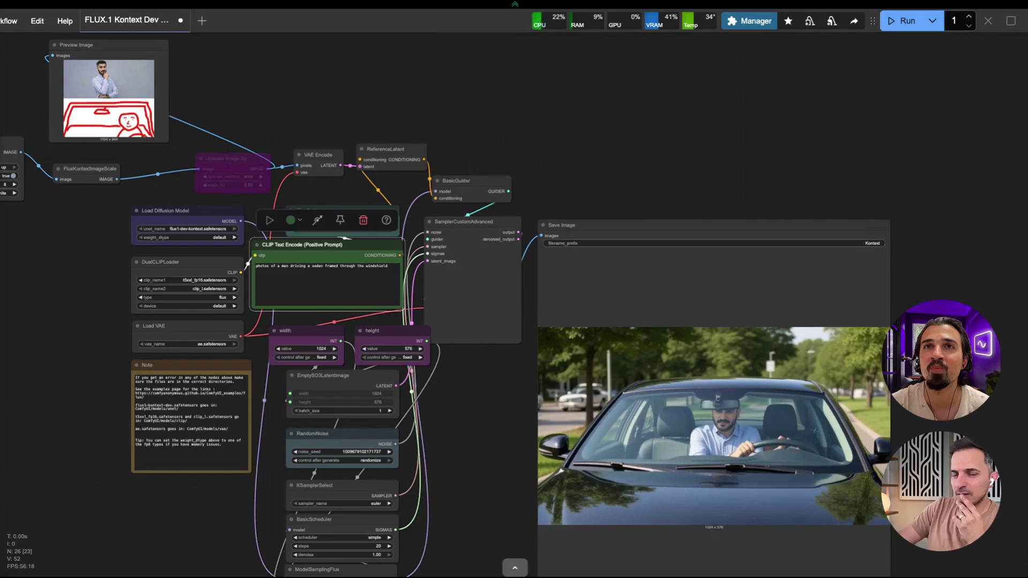
- Queue two more runs until the man grips the wheel inside the cabin, leaving weight_dtype at default
scroll(275, 123, down, 1)
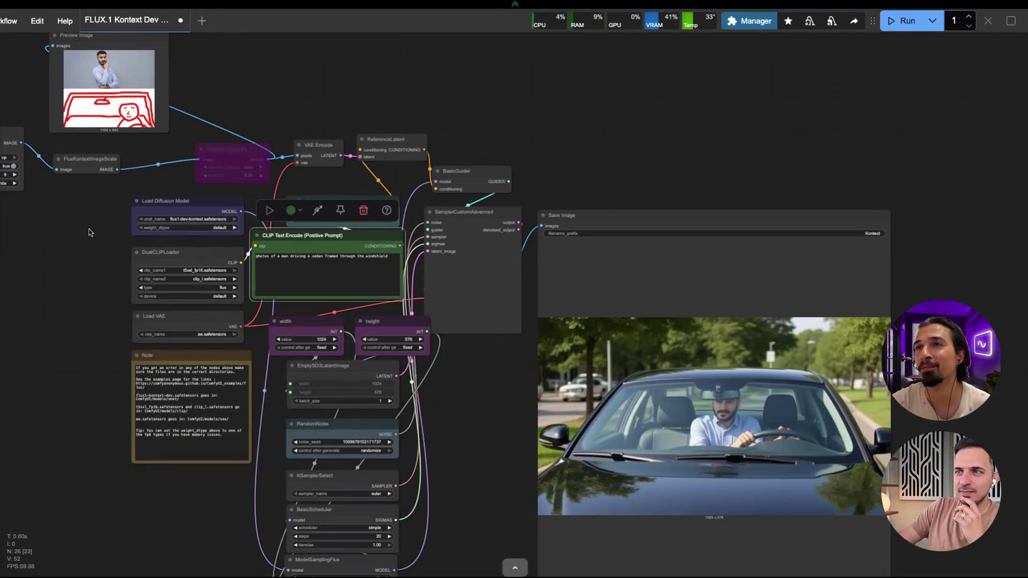
scroll(514, 300, left, 1)
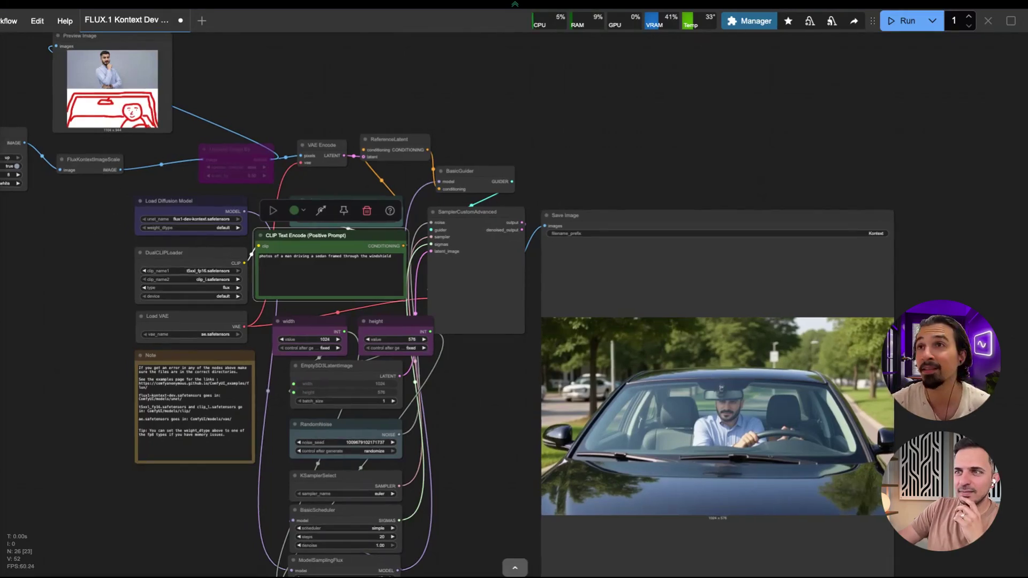
scroll(482, 300, left, 2)
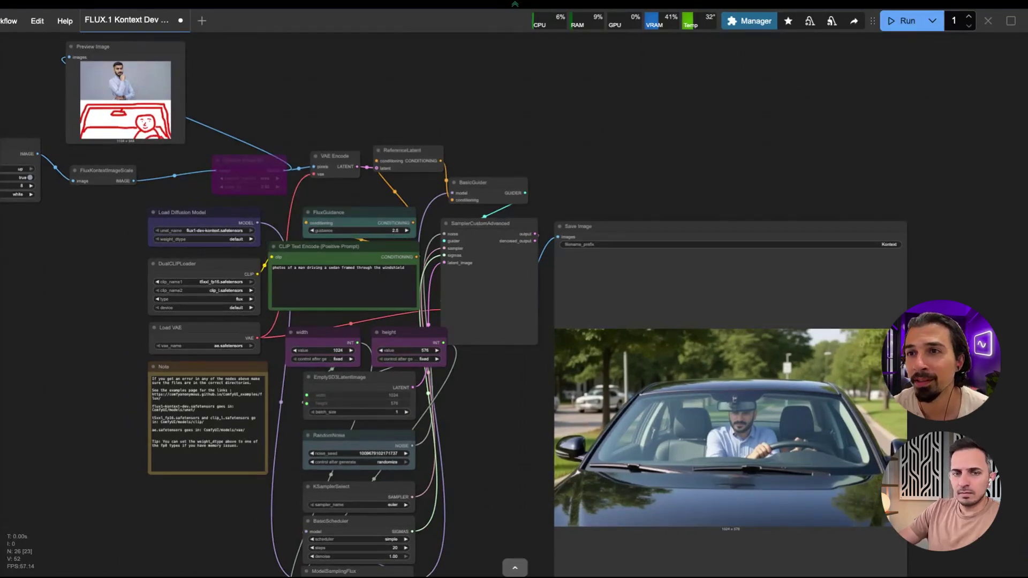
key(ctrl+Return)
scroll(580, 85, down, 5)
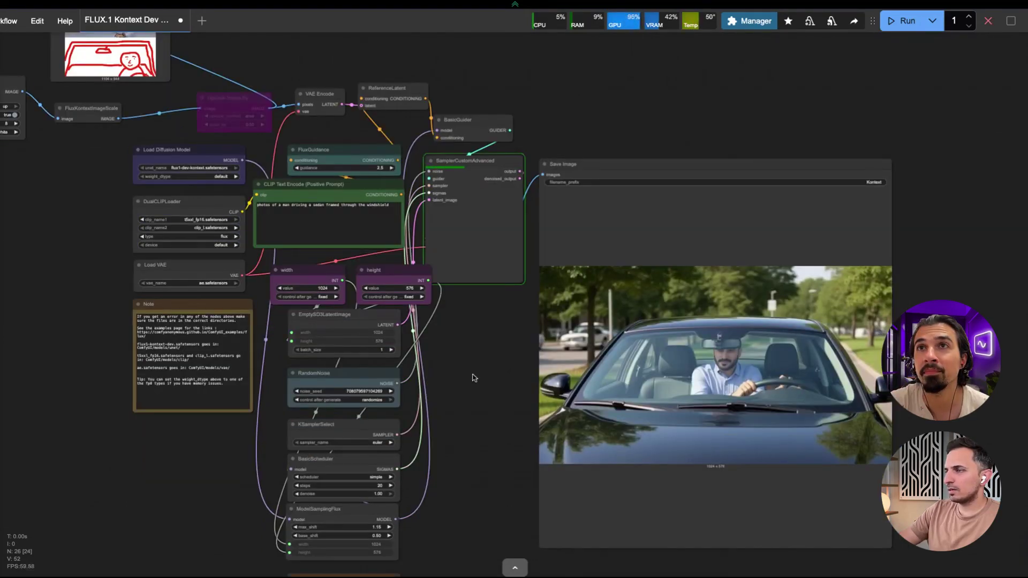
drag(473, 378, 479, 446)
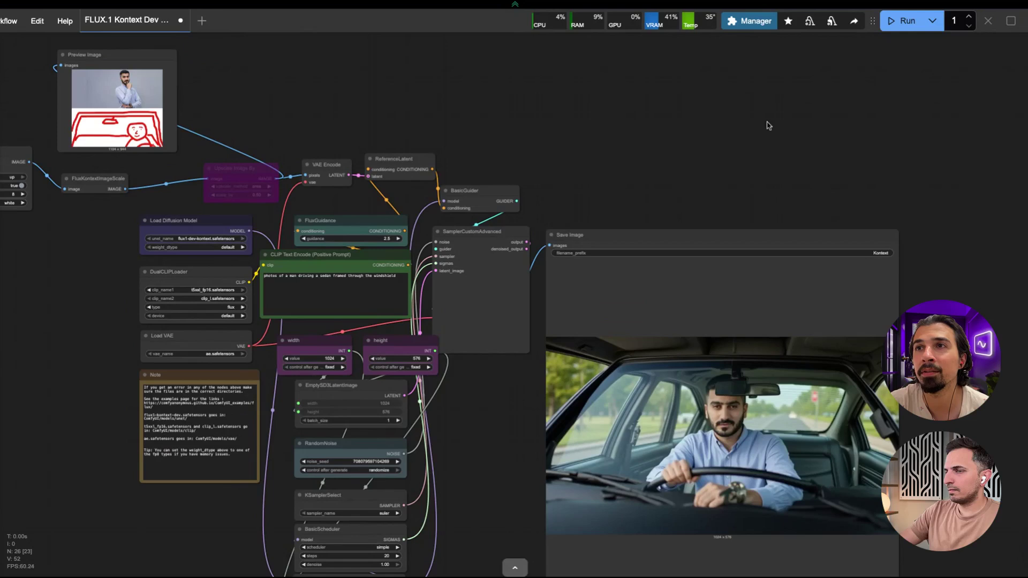
key(ctrl+Return)
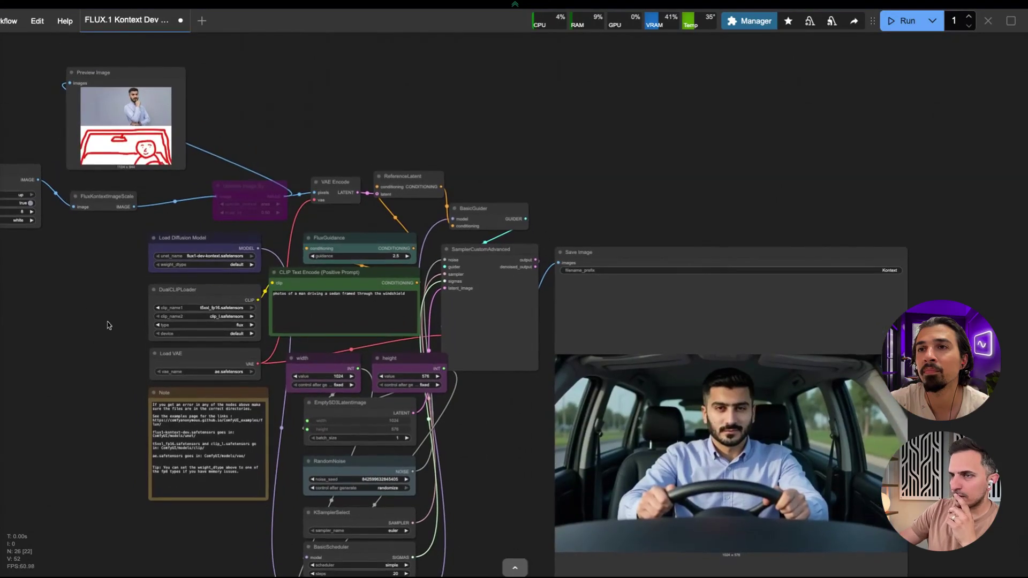
click(167, 266)
click(110, 318)
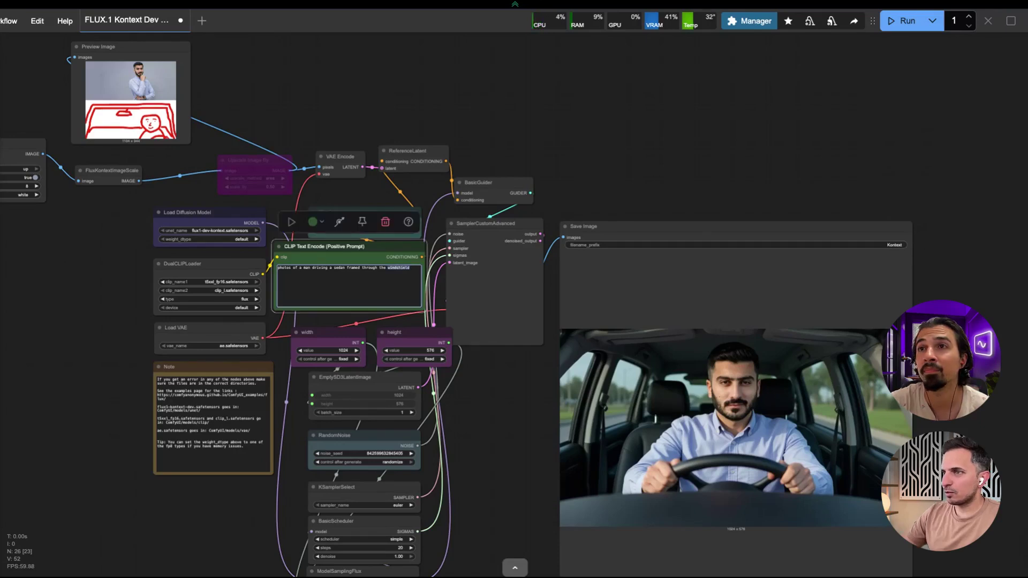
- Replace the positive prompt text with the pasted sofa-and-Dalmatian prompt
click(348, 284)
key(ctrl+a)
text(The character is sitting cross-legged on the sofa, and the Dalmatian is lying on the carpet sleeping)
scroll(313, 304, up, 5)
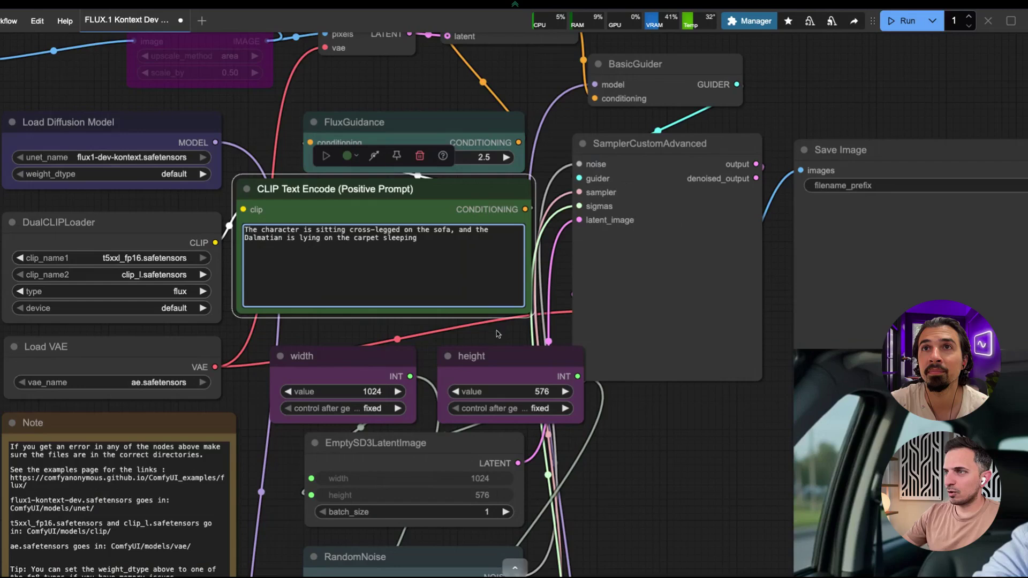
scroll(404, 336, left, 3)
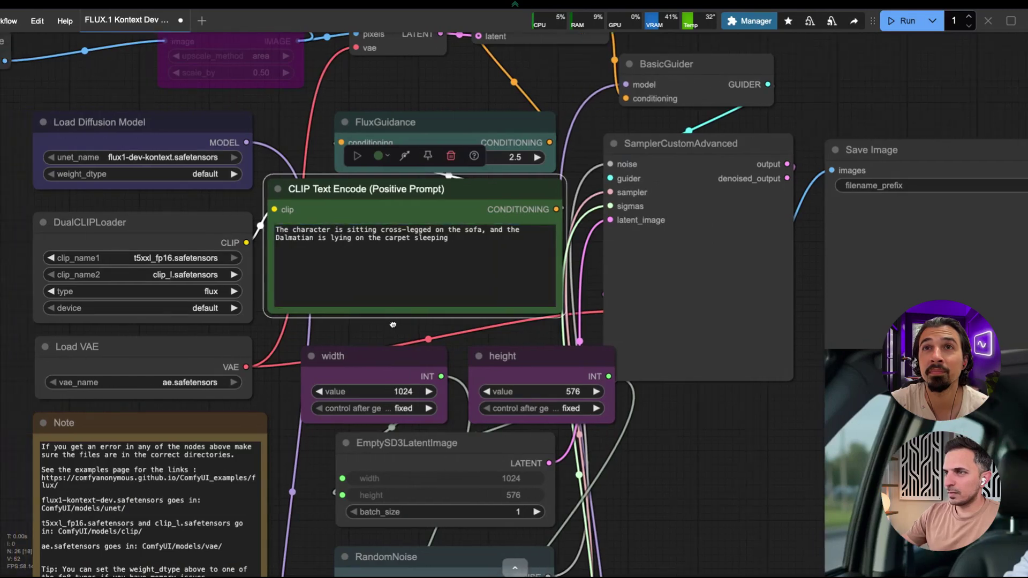
scroll(392, 325, down, 4)
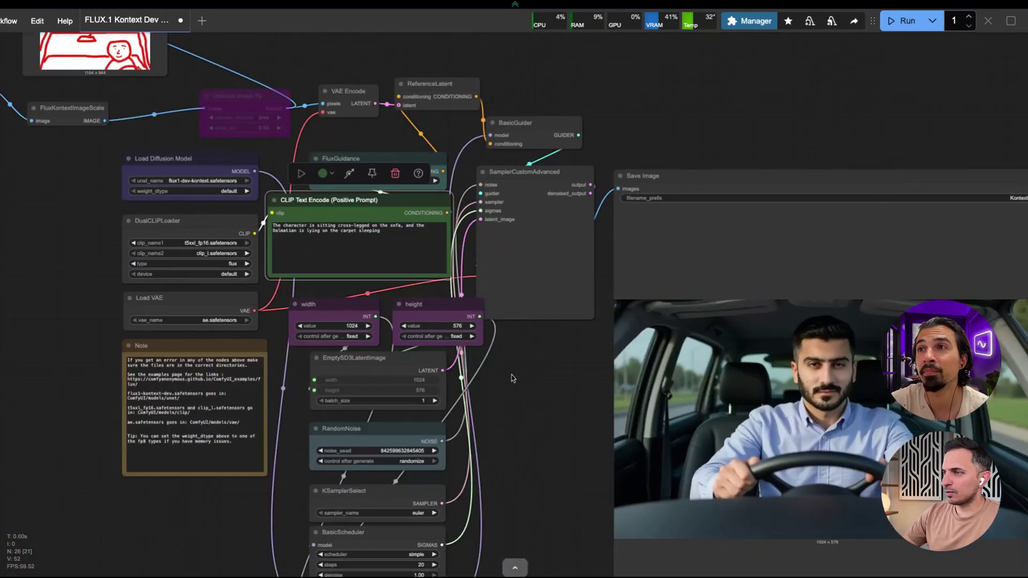
- Run the workflow and pan to the result: man cross-legged before the red sketch sofa
click(904, 21)
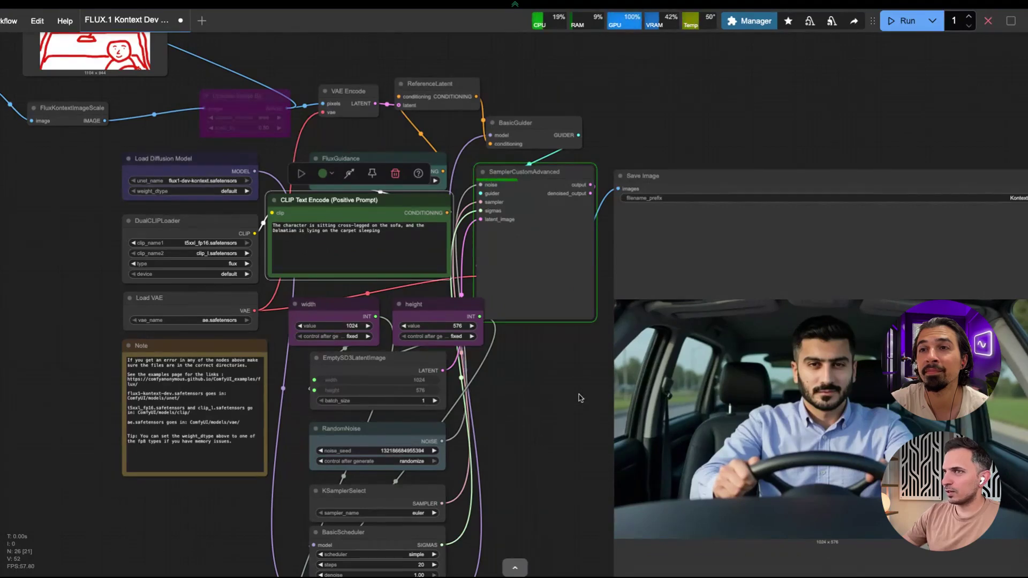
drag(580, 398, 514, 395)
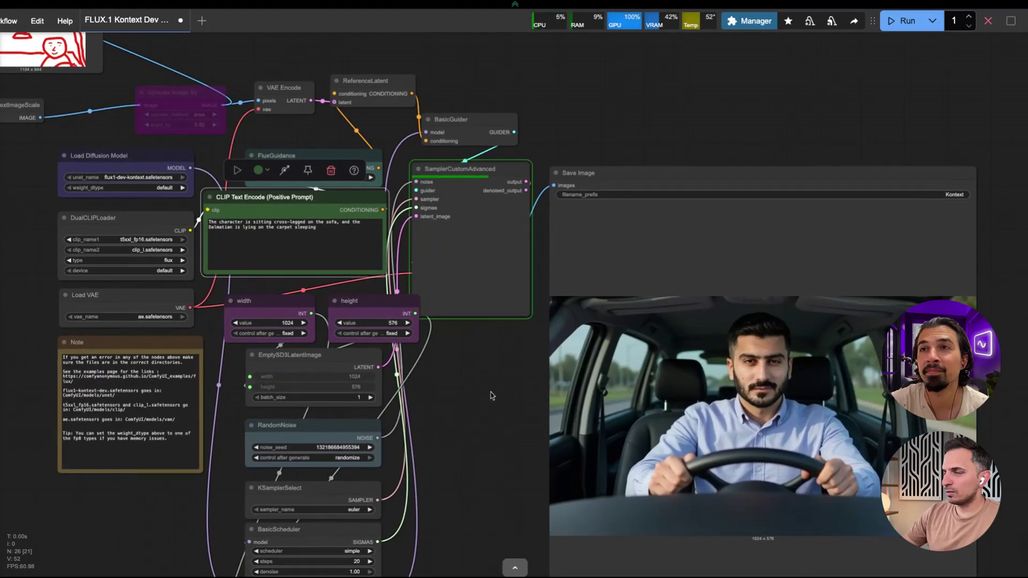
scroll(493, 397, down, 5)
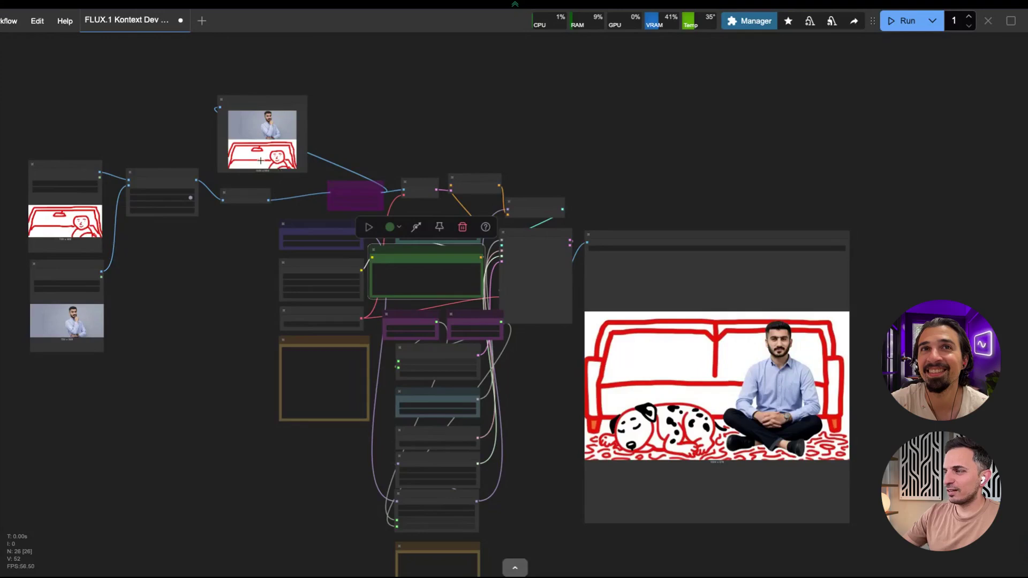
scroll(560, 441, up, 3)
scroll(562, 442, down, 2)
drag(561, 423, 567, 390)
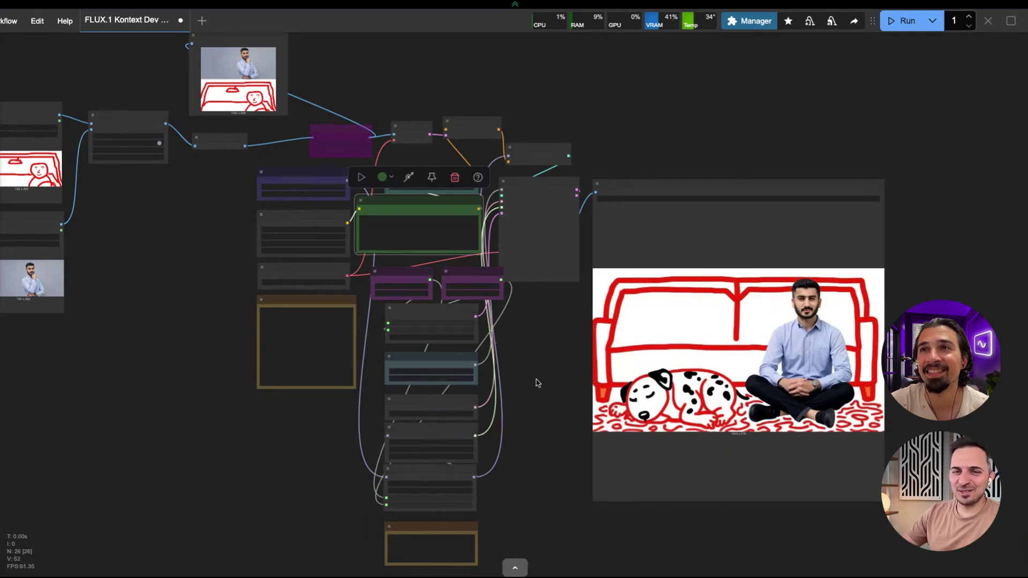
- Queue another generation and zoom in on the positive CLIP Text Encode prompt
click(905, 21)
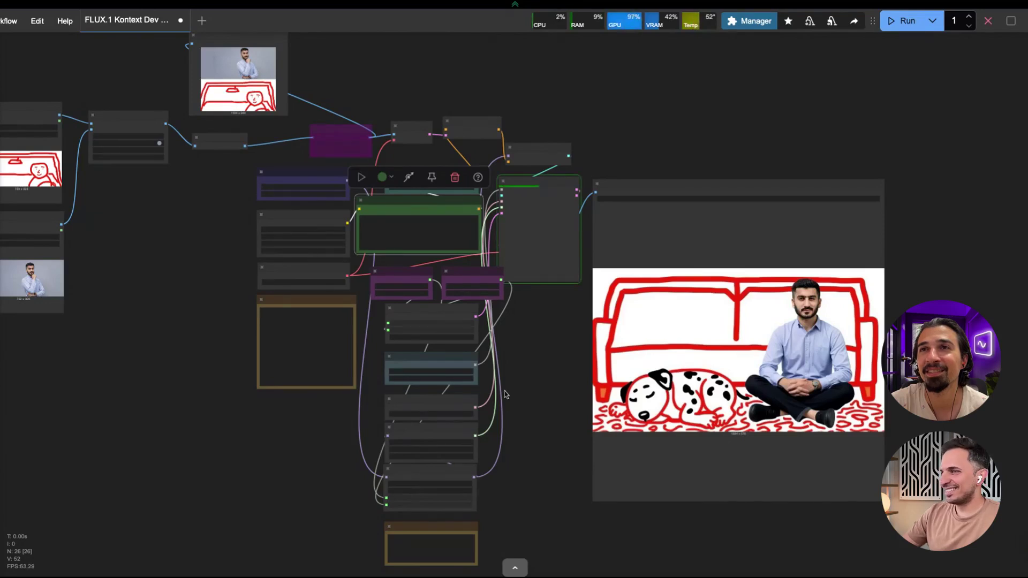
click(543, 360)
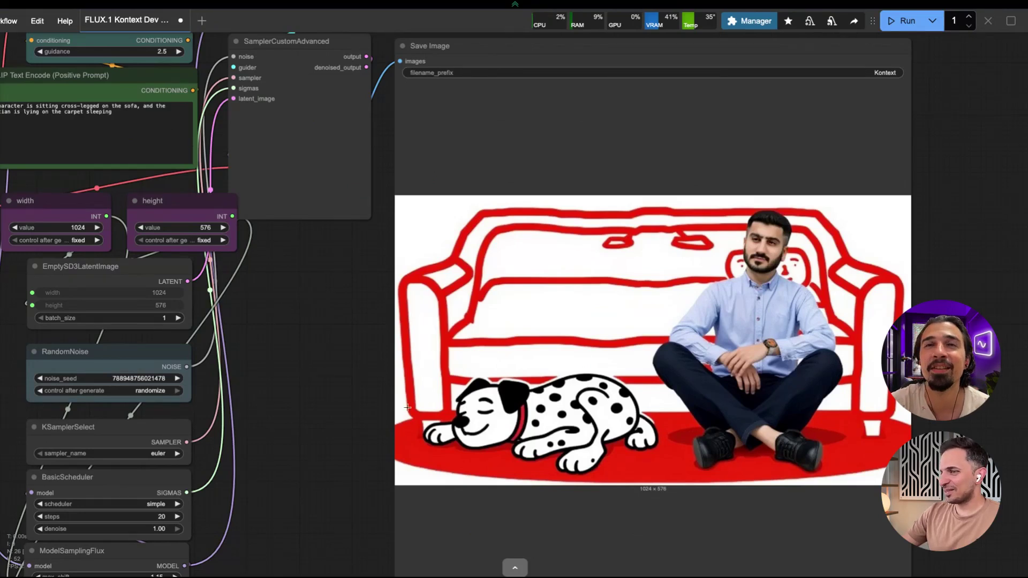
scroll(392, 409, down, 5)
drag(368, 419, 433, 416)
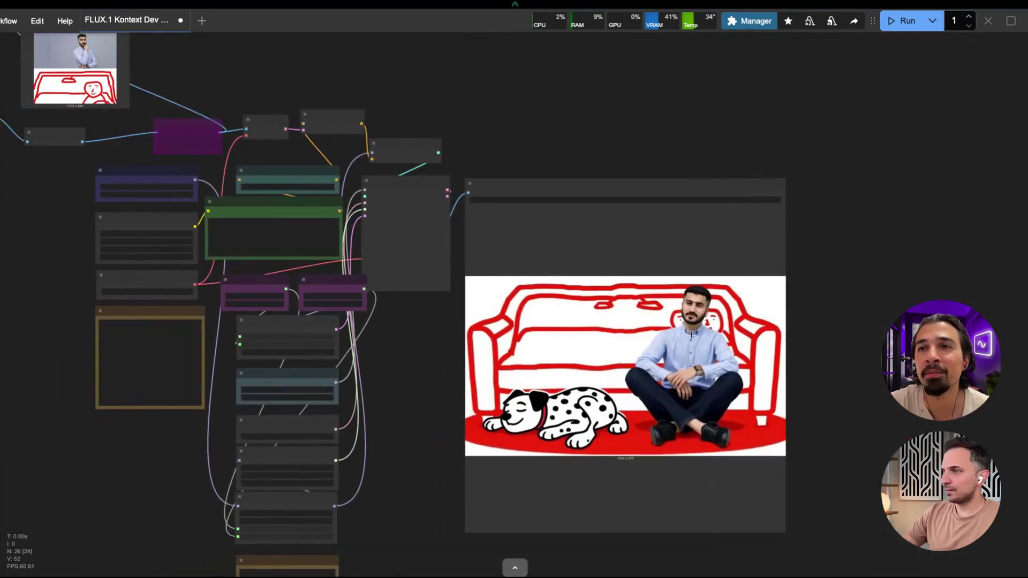
scroll(391, 280, left, 5)
scroll(392, 281, up, 8)
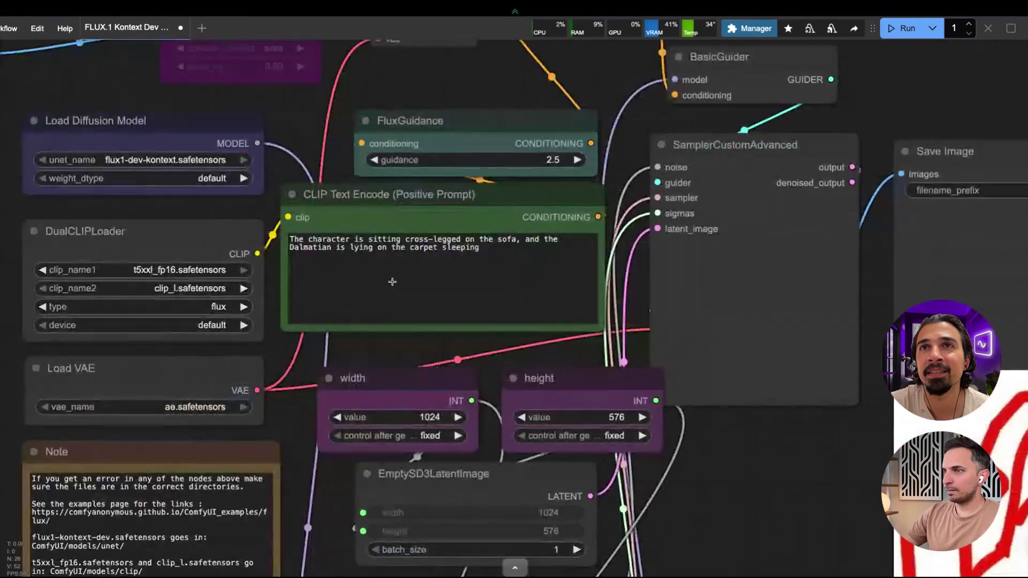
click(391, 273)
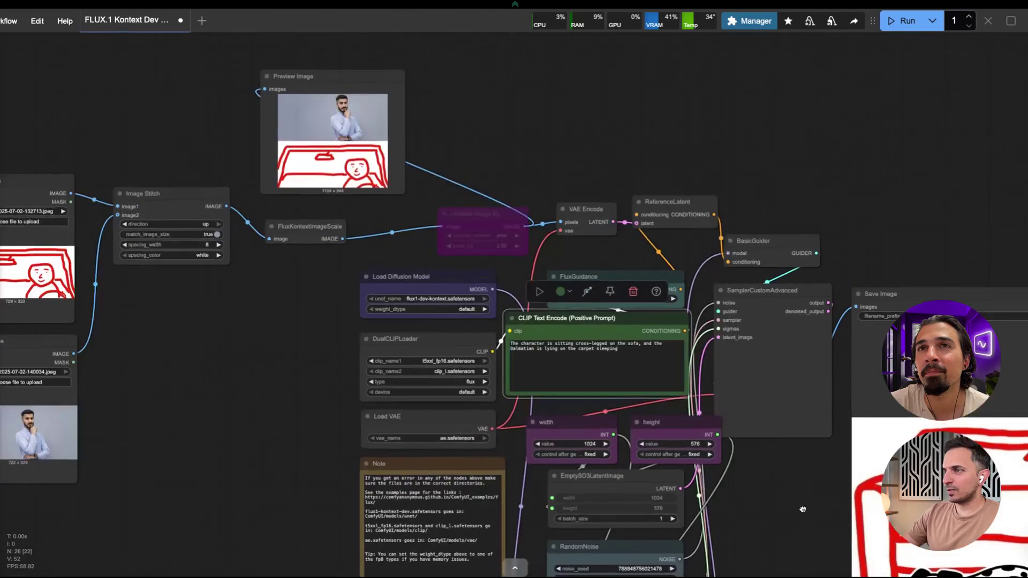
- Fit the whole graph in view to check the new 1024×576 Dalmatian output
drag(799, 500, 487, 357)
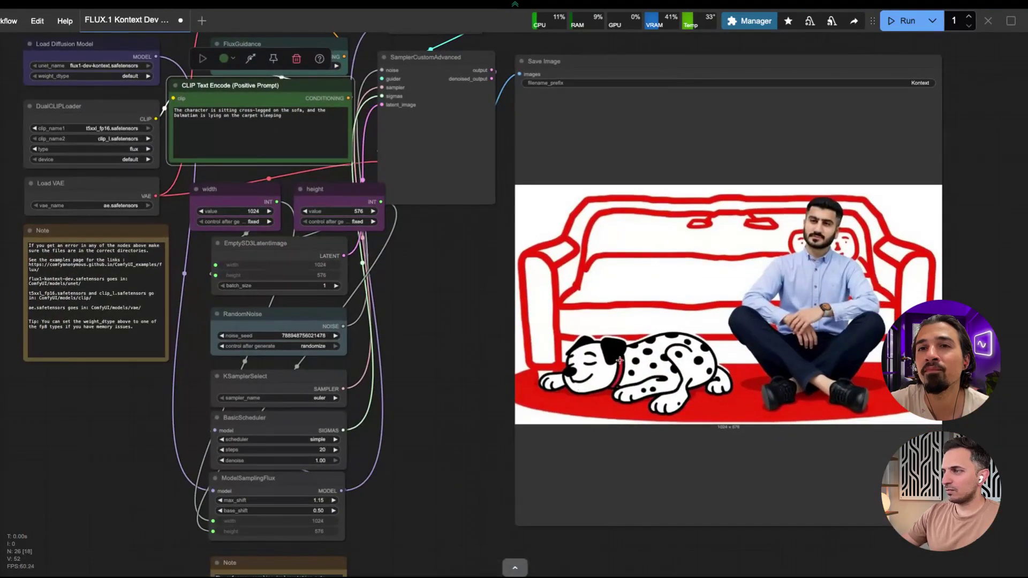
key(.)
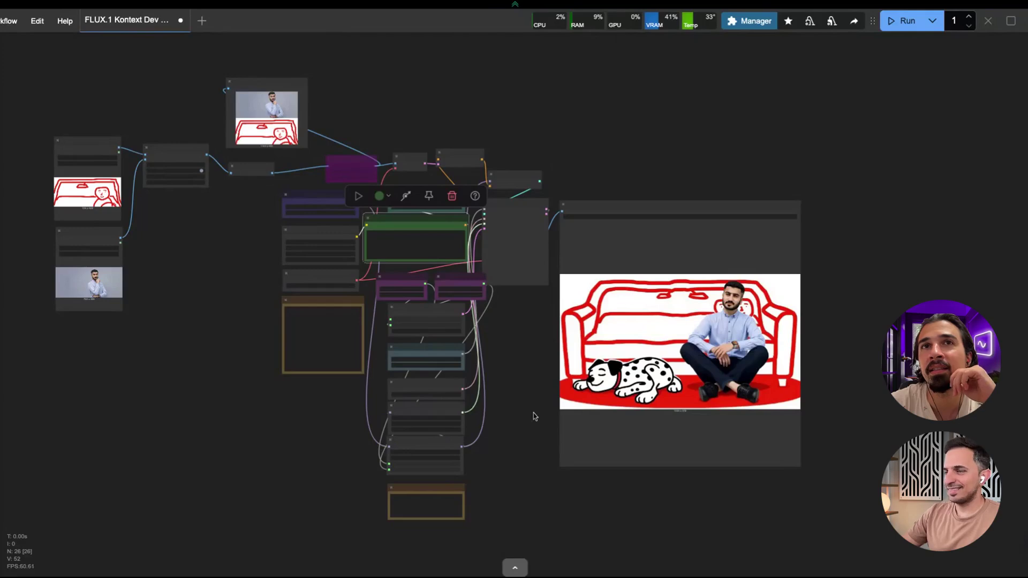
scroll(536, 396, up, 5)
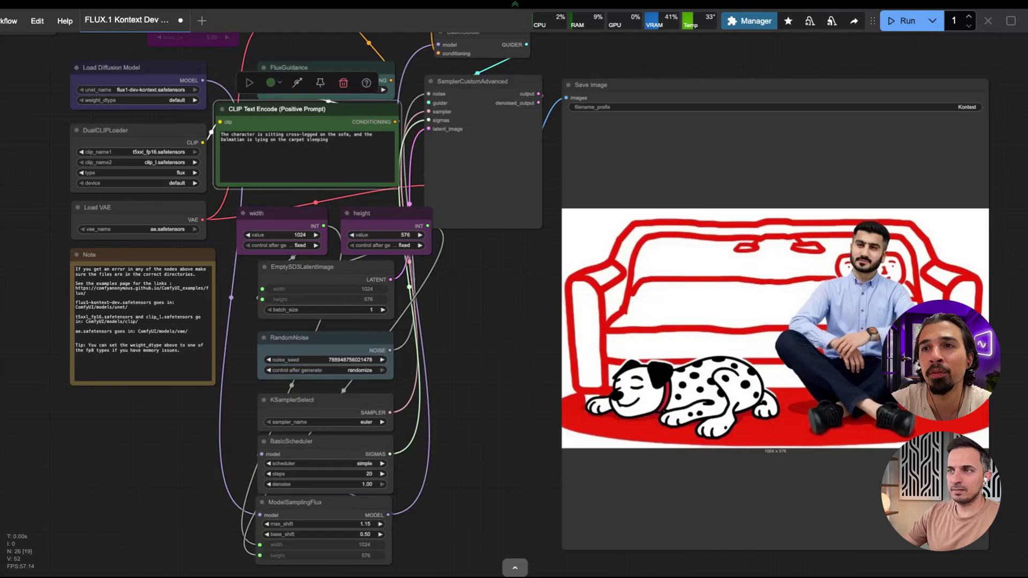
key(Escape)
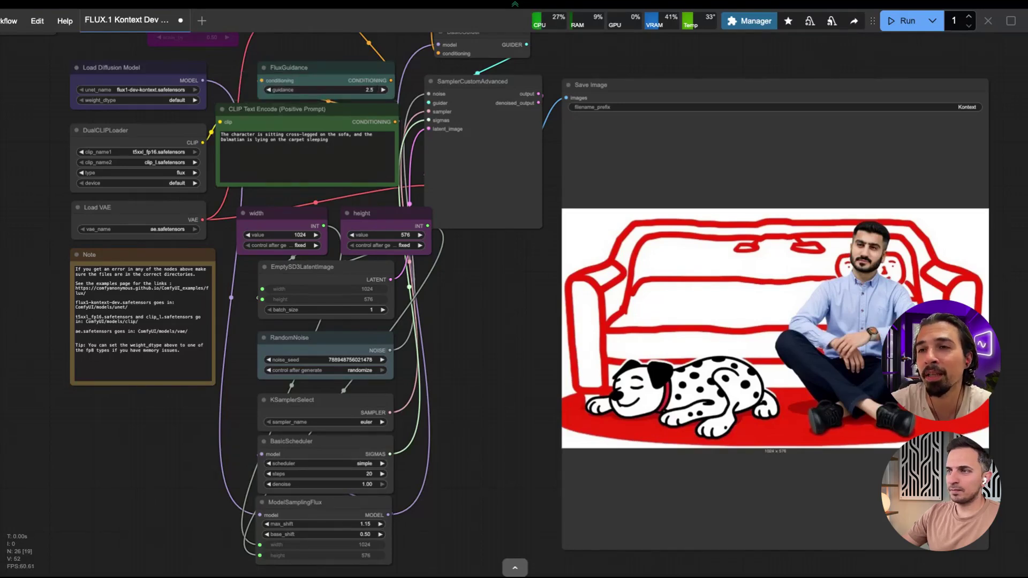
scroll(488, 375, down, 5)
scroll(171, 101, up, 6)
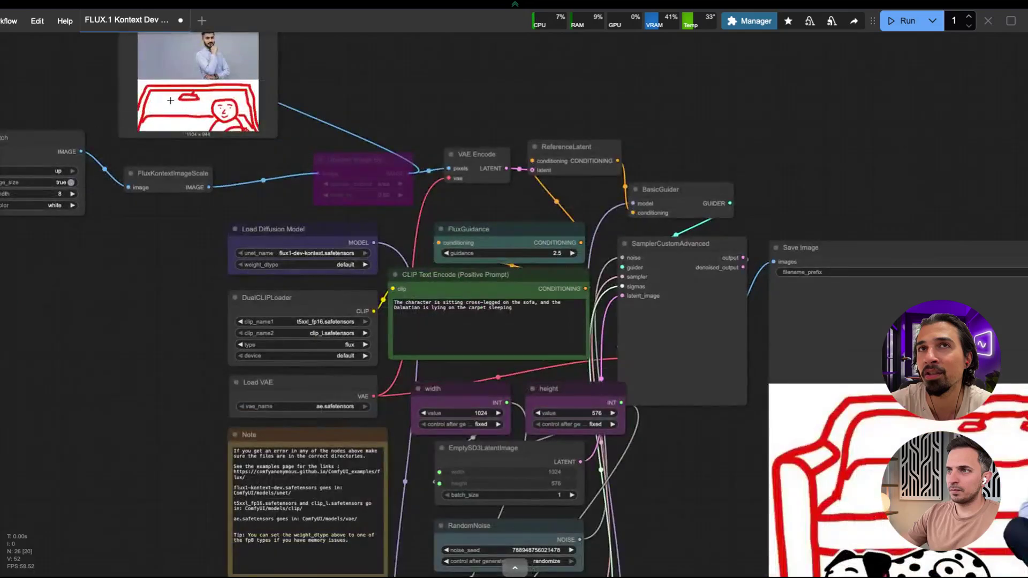
scroll(192, 103, down, 5)
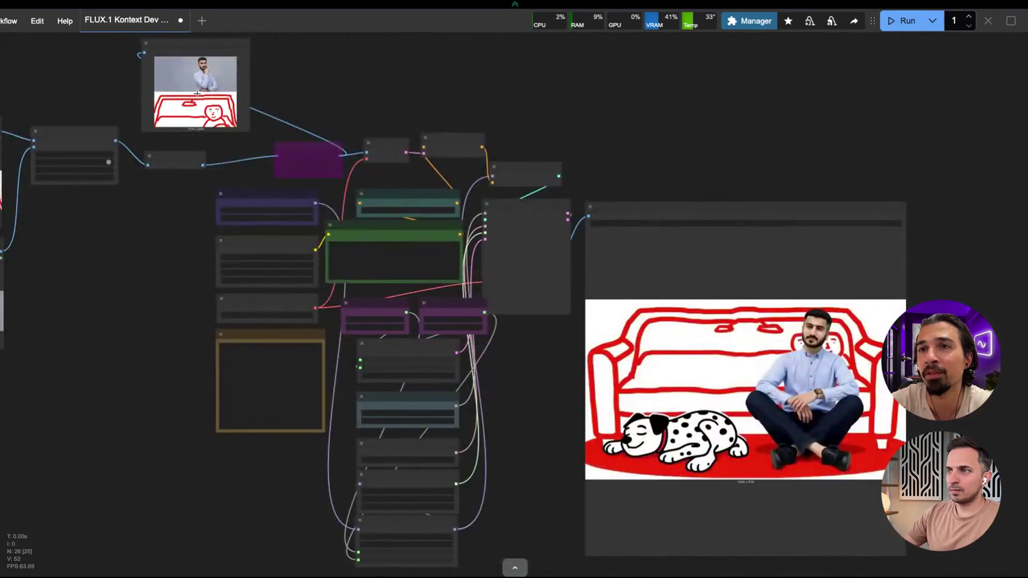
scroll(197, 94, up, 4)
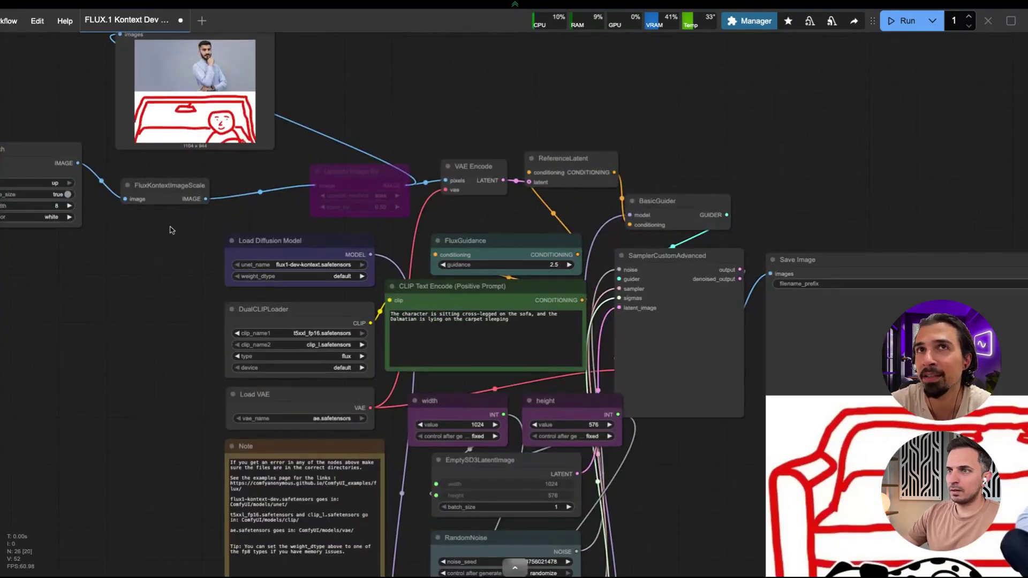
- Pan across the graph from the output image over to the image loader nodes
drag(170, 227, 235, 292)
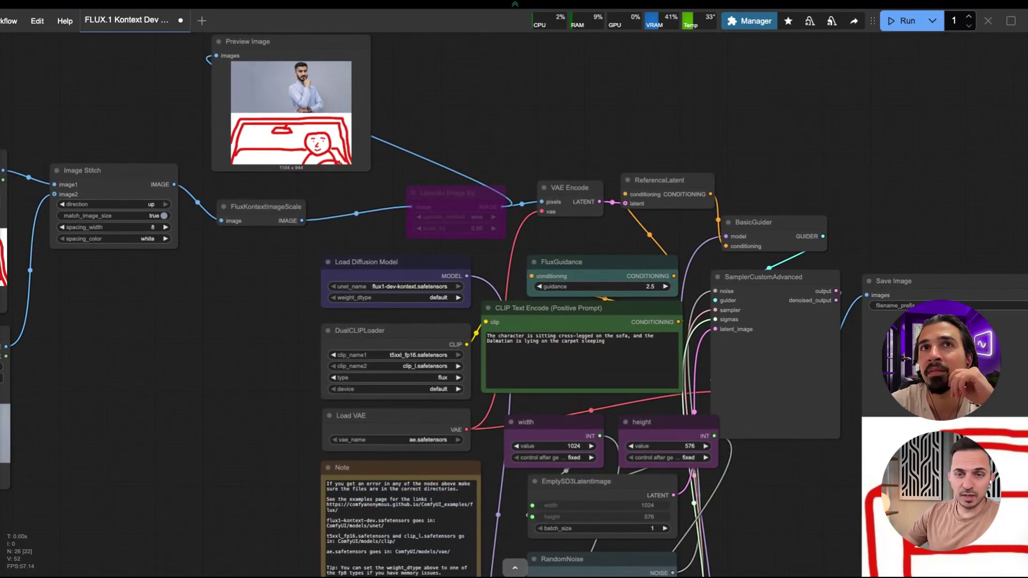
scroll(251, 369, down, 5)
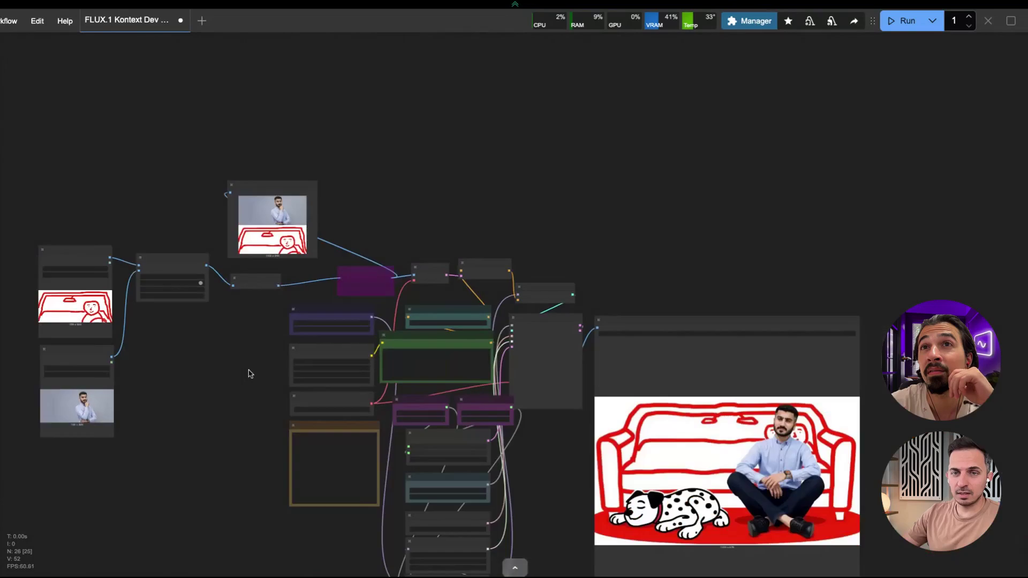
drag(248, 372, 131, 280)
scroll(409, 283, up, 6)
drag(412, 284, 395, 288)
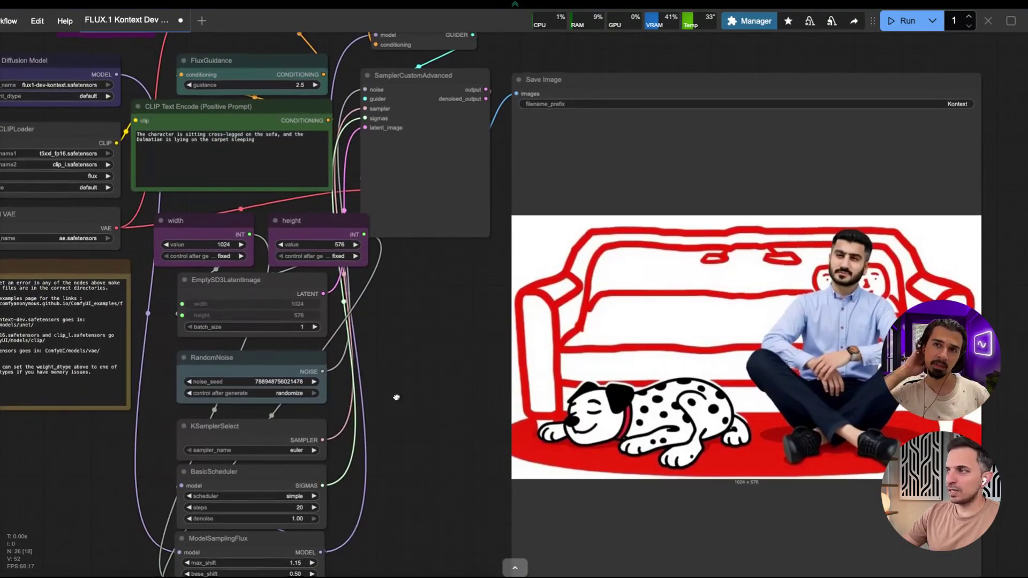
scroll(397, 396, down, 6)
drag(63, 252, 339, 253)
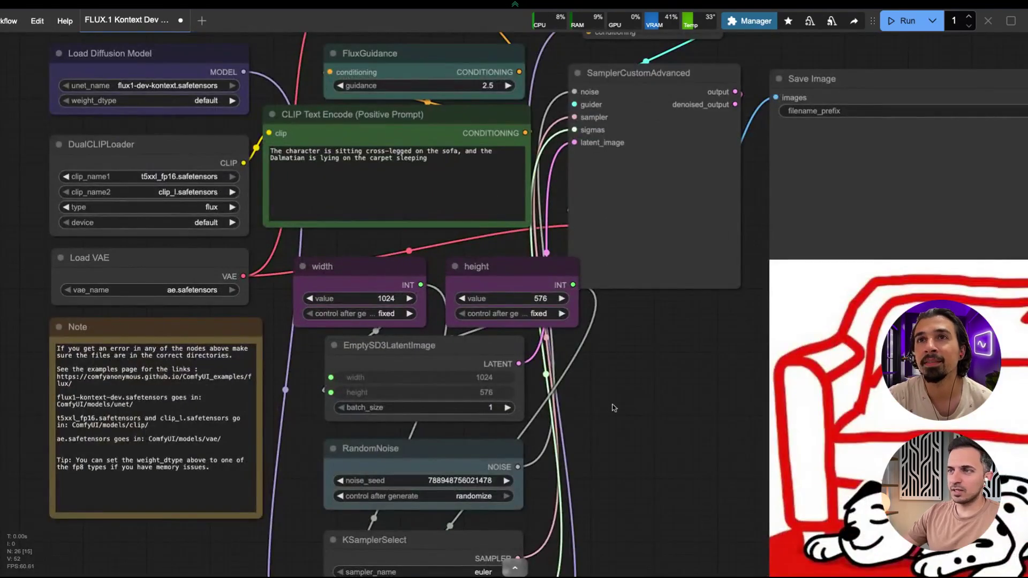
scroll(613, 407, right, 3)
scroll(577, 412, down, 5)
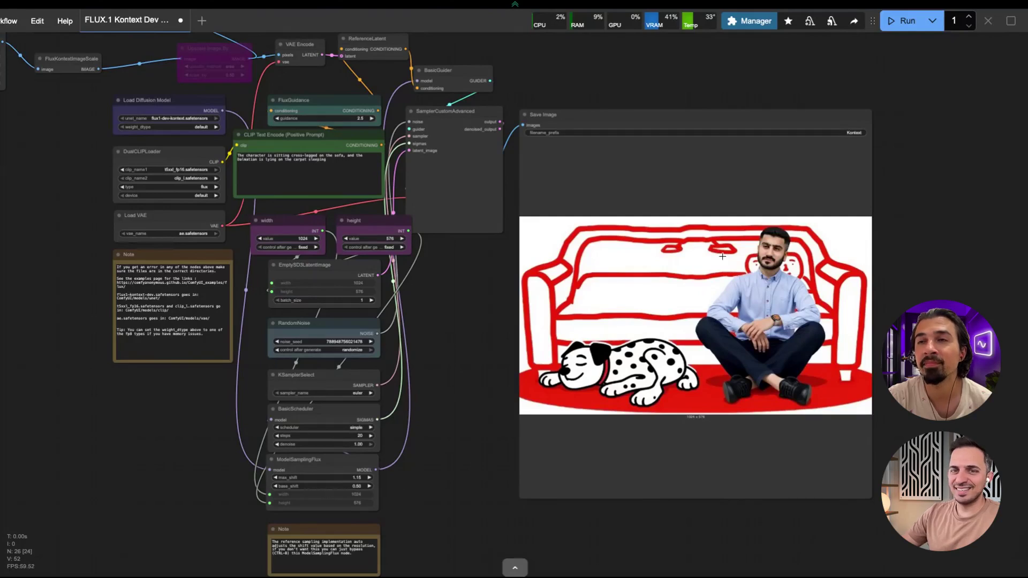
- Rerun for a new seed variation and fit the graph to view the sketchy sleeping Dalmatian
click(904, 24)
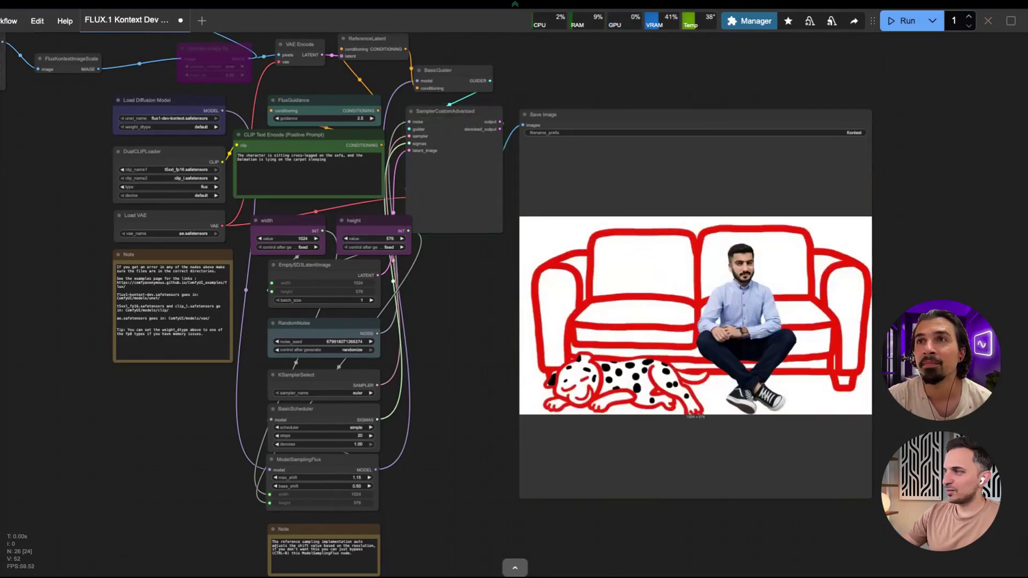
key(.)
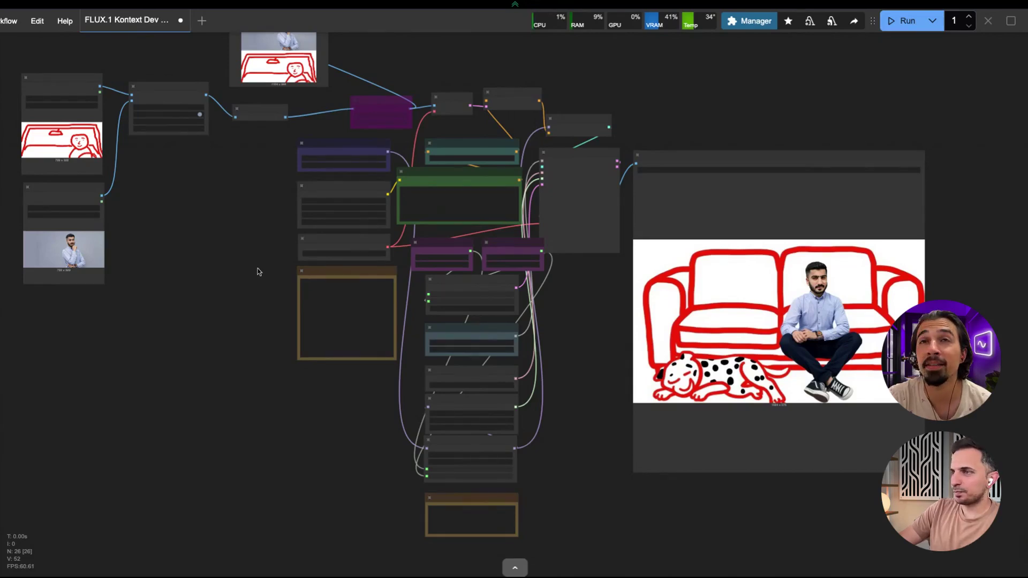
drag(257, 271, 252, 264)
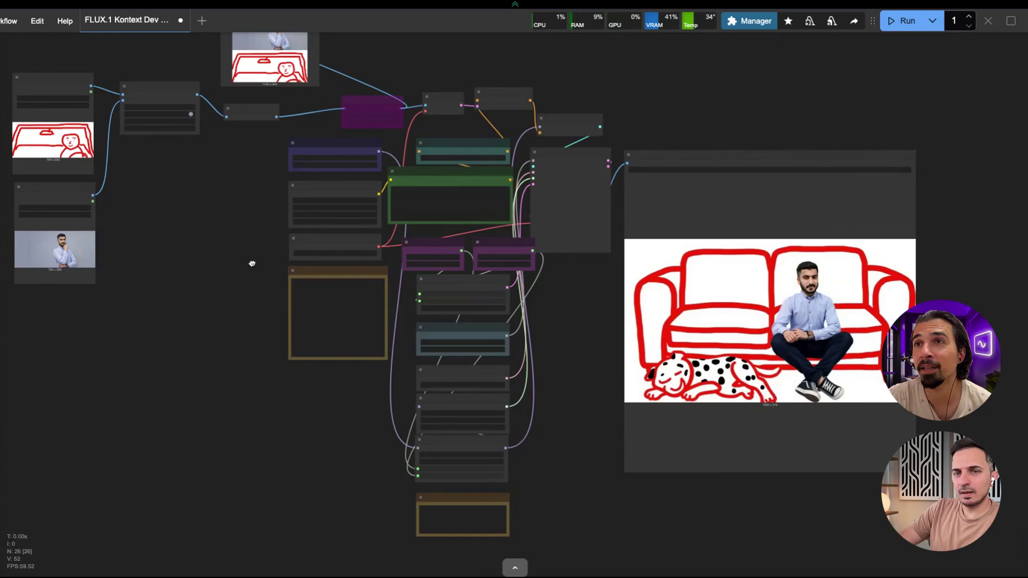
scroll(255, 263, up, 2)
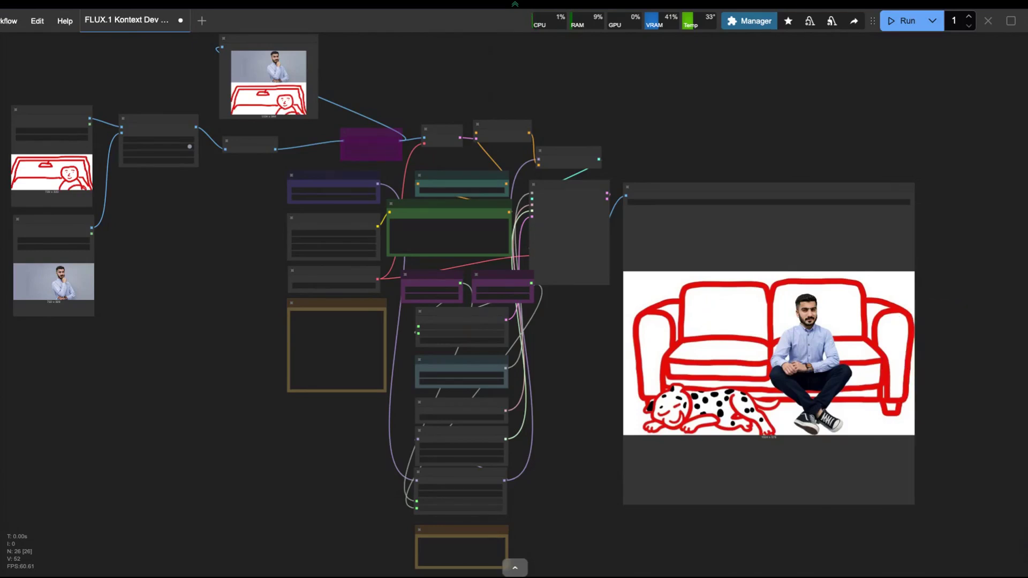
scroll(260, 284, down, 3)
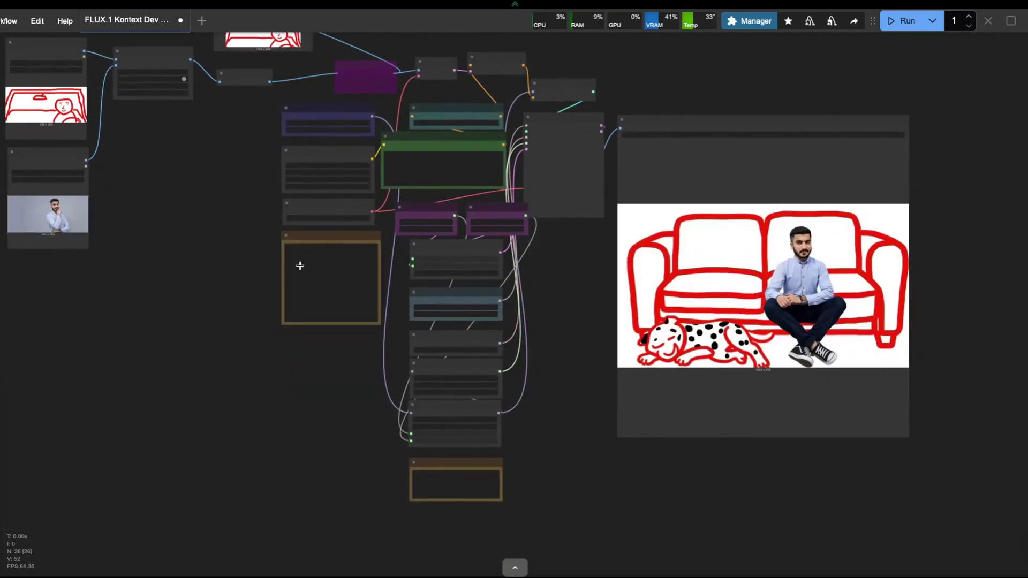
scroll(202, 272, up, 1)
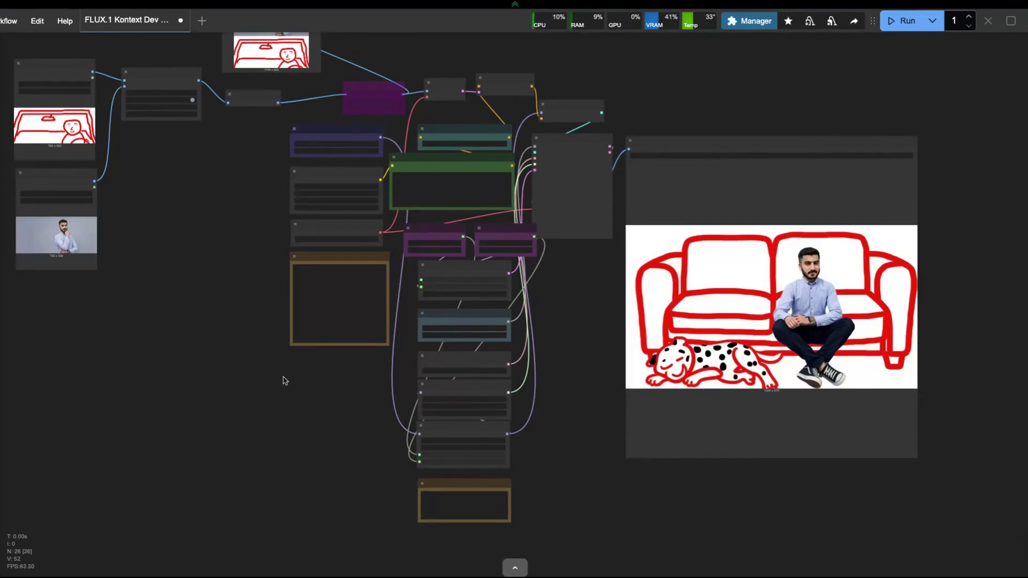
drag(280, 323, 295, 346)
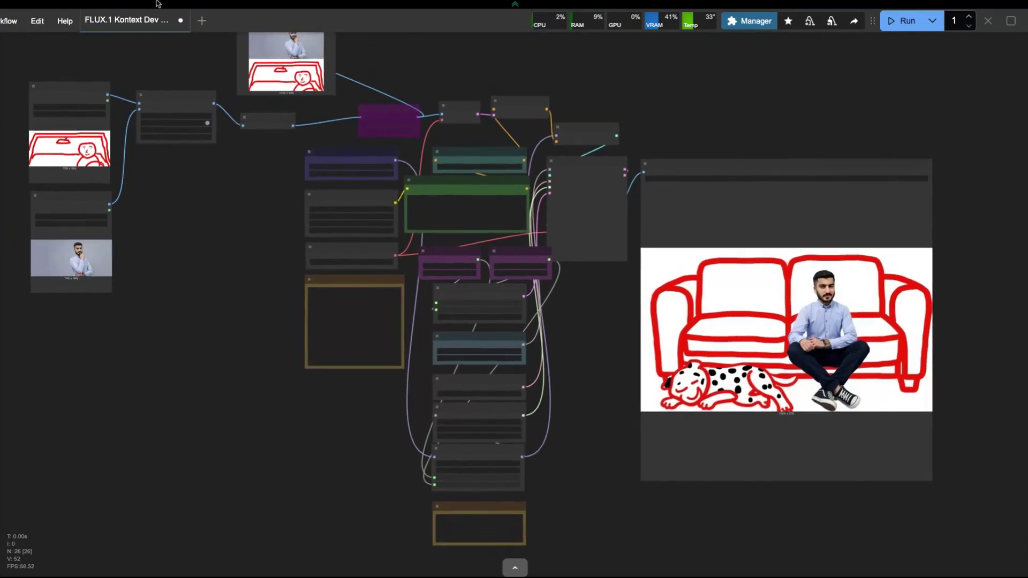